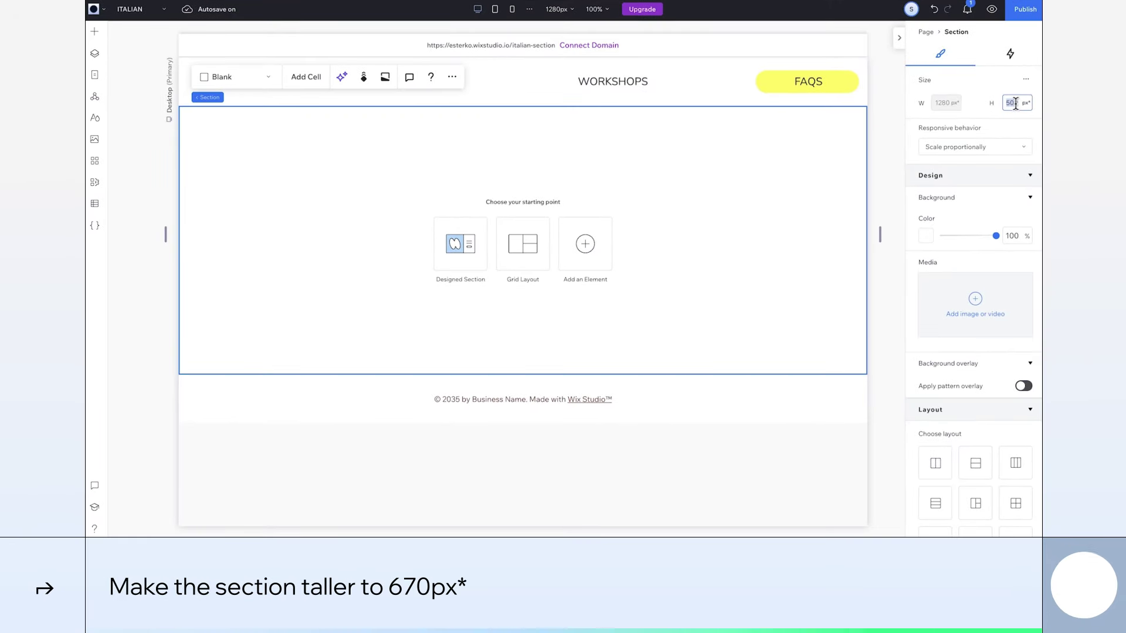
# - Set the section height to 670px and make it two columns with a widened left column
pyautogui.write('670')
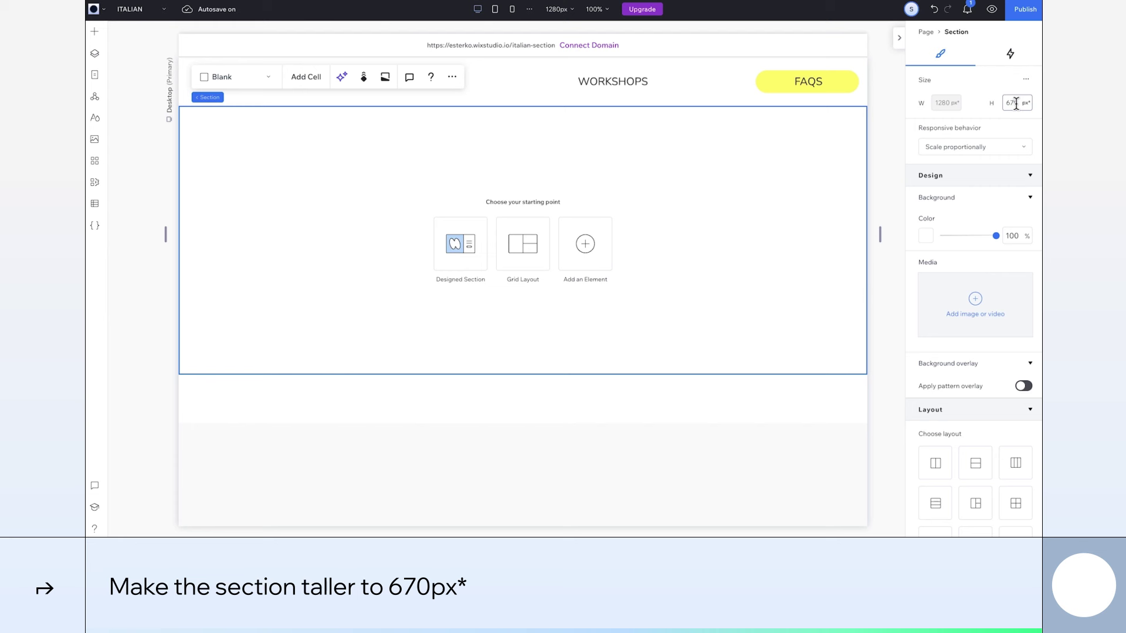
pyautogui.press('Return')
pyautogui.click(263, 79)
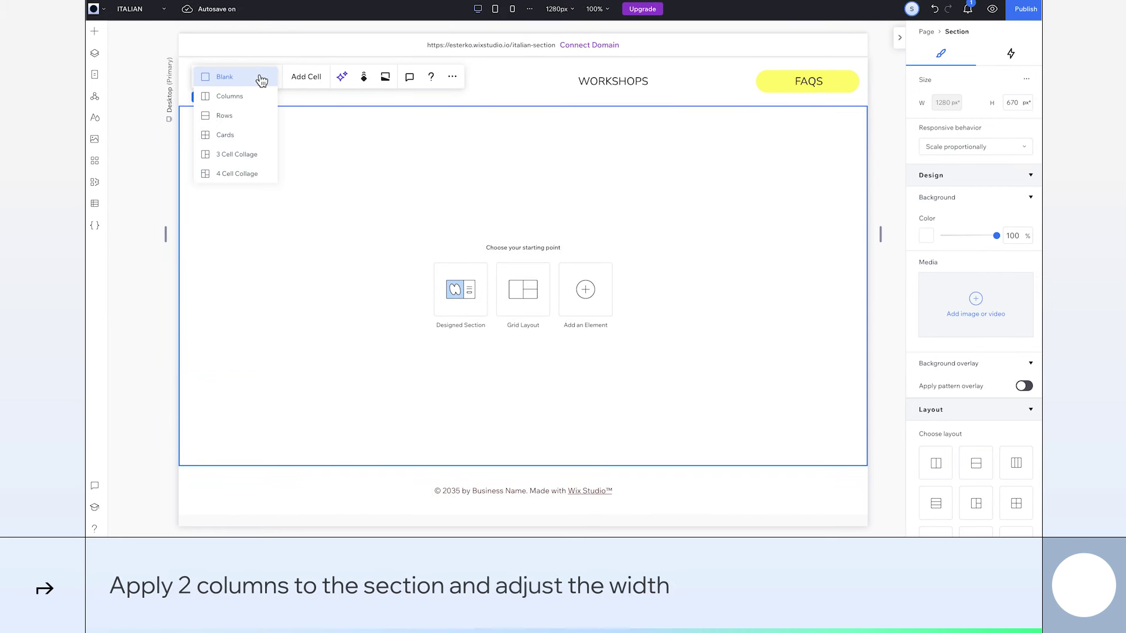
pyautogui.click(248, 97)
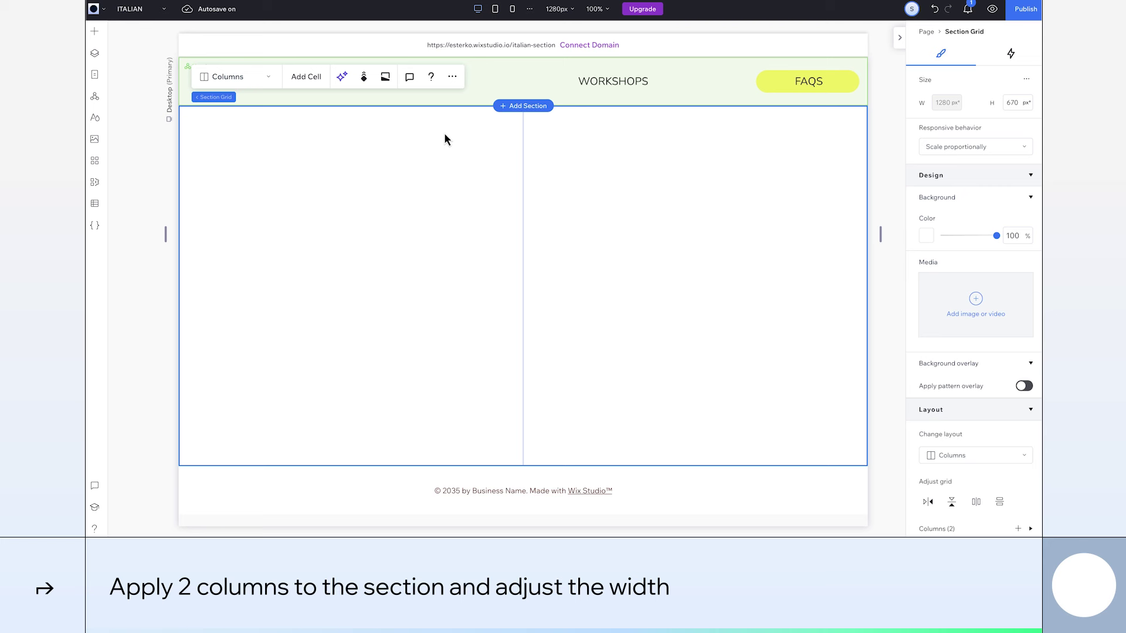
pyautogui.moveTo(531, 147); pyautogui.dragTo(628, 153)
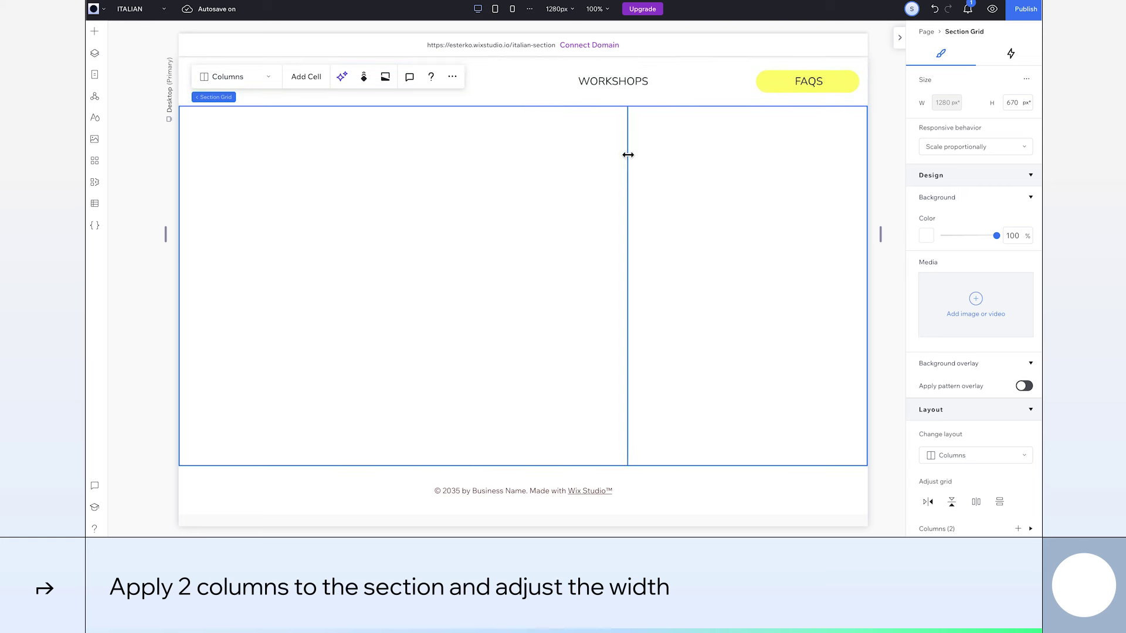
# - Split the left column into three stacked rows
pyautogui.click(524, 174)
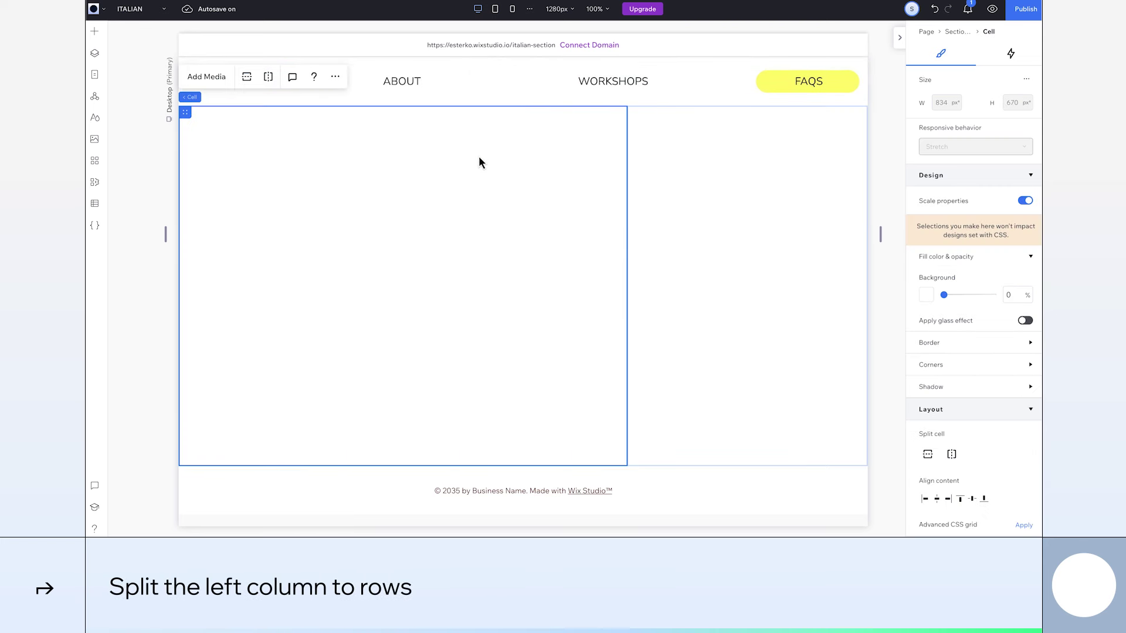
pyautogui.click(249, 82)
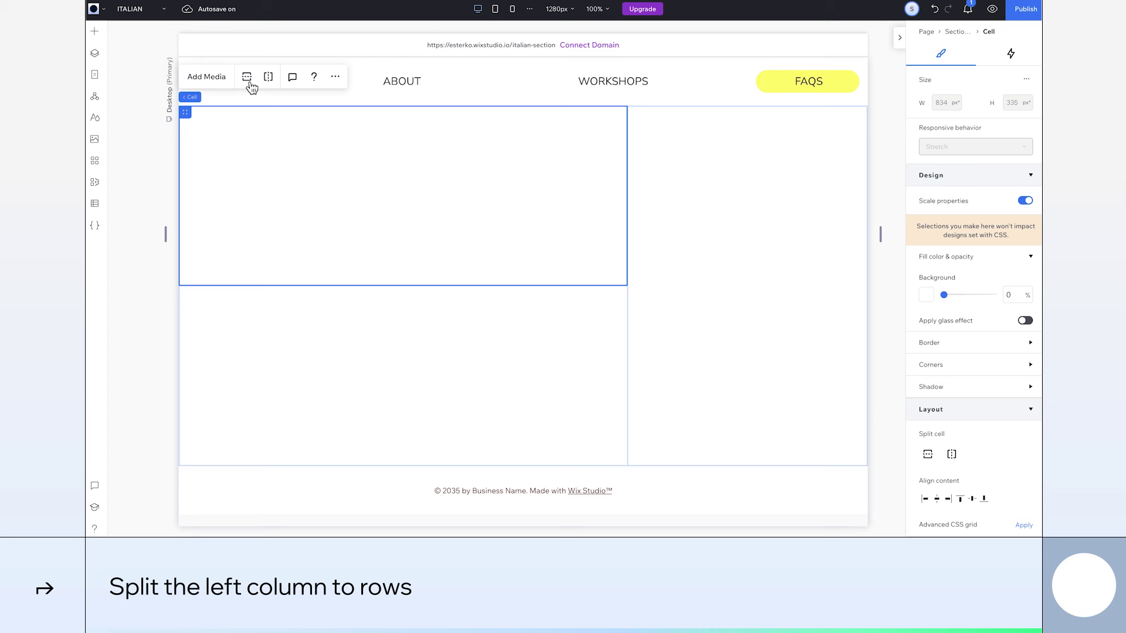
pyautogui.click(345, 320)
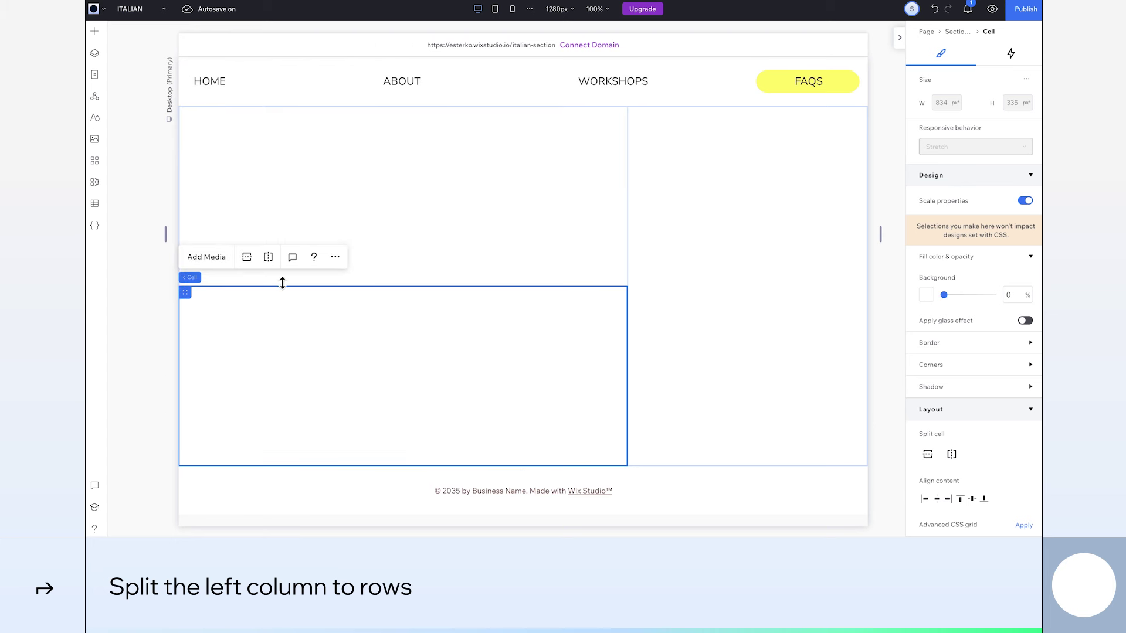
pyautogui.click(245, 260)
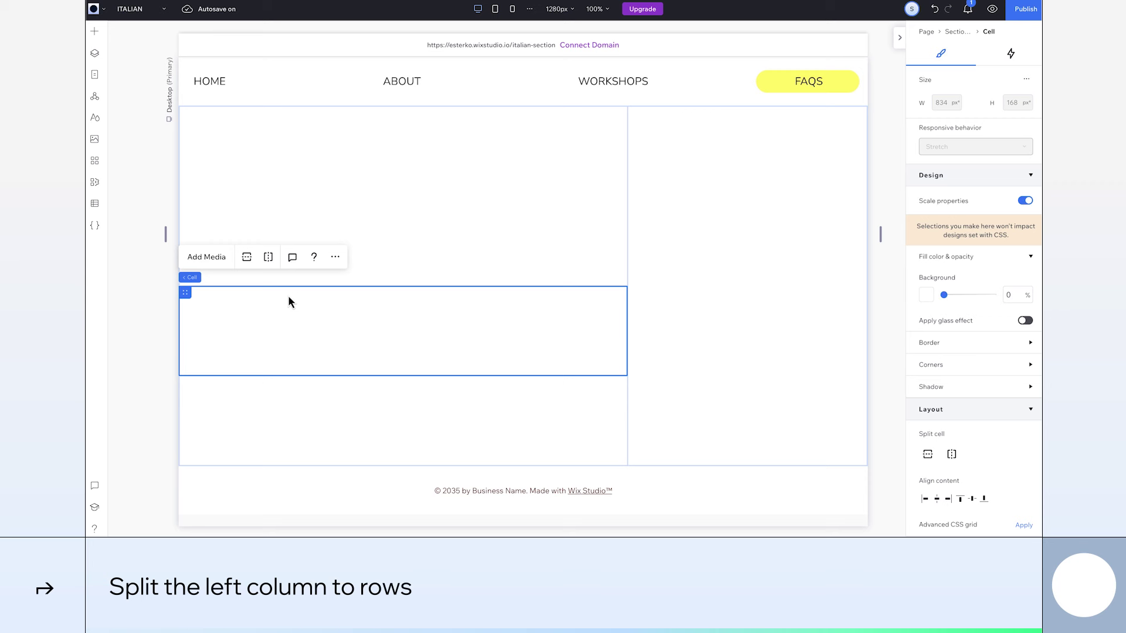
# - Split the middle-left and bottom-left cells into two columns each
pyautogui.click(271, 261)
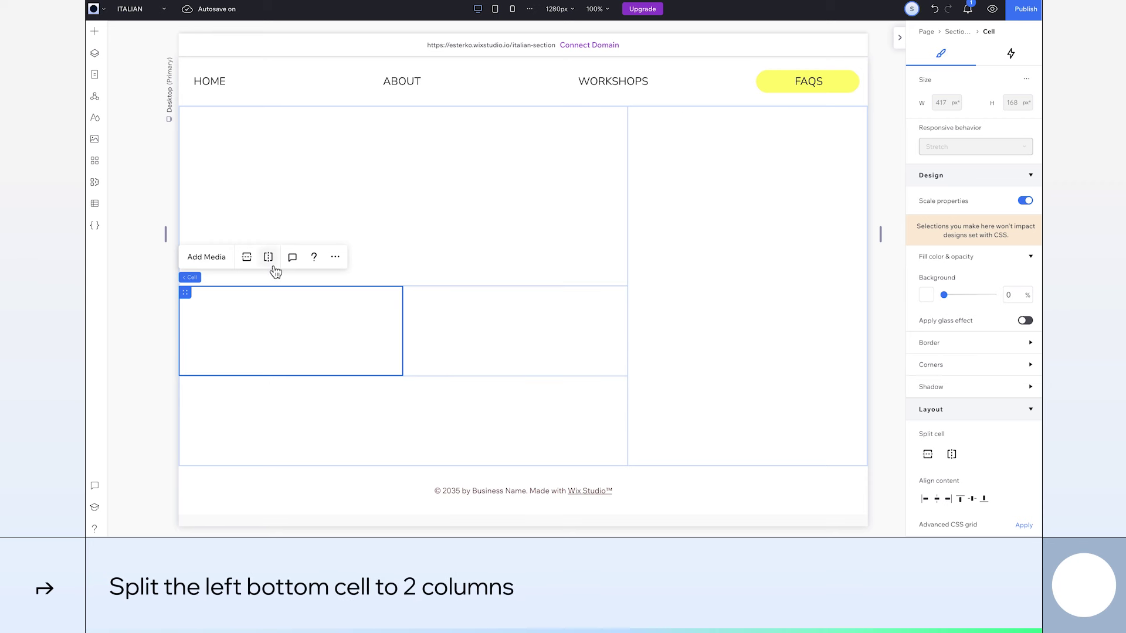
pyautogui.click(293, 422)
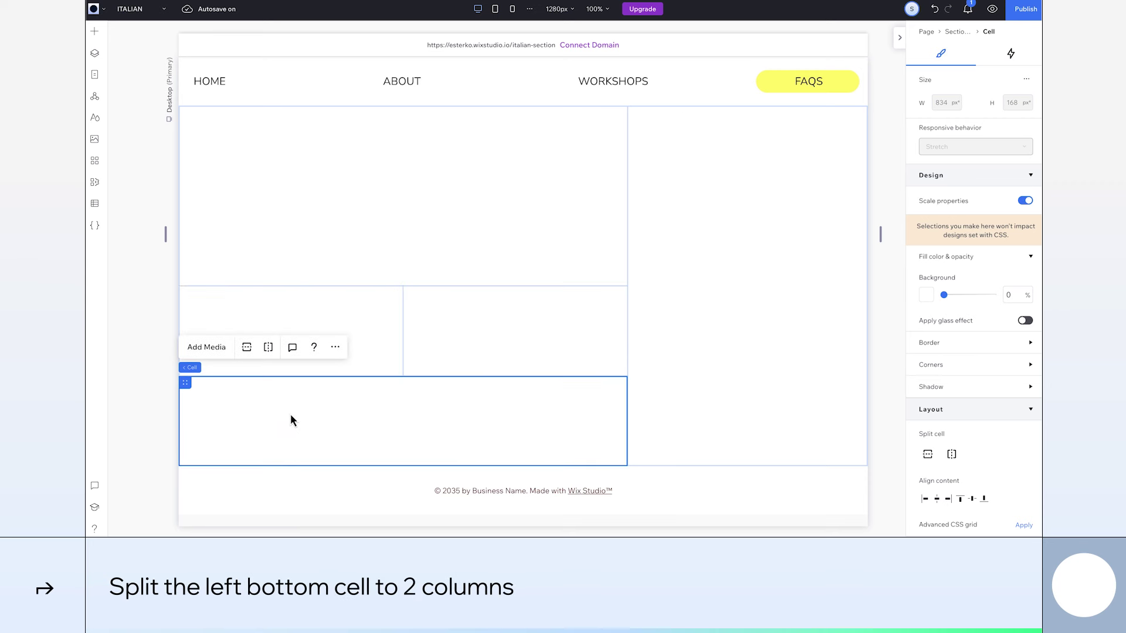
pyautogui.click(268, 347)
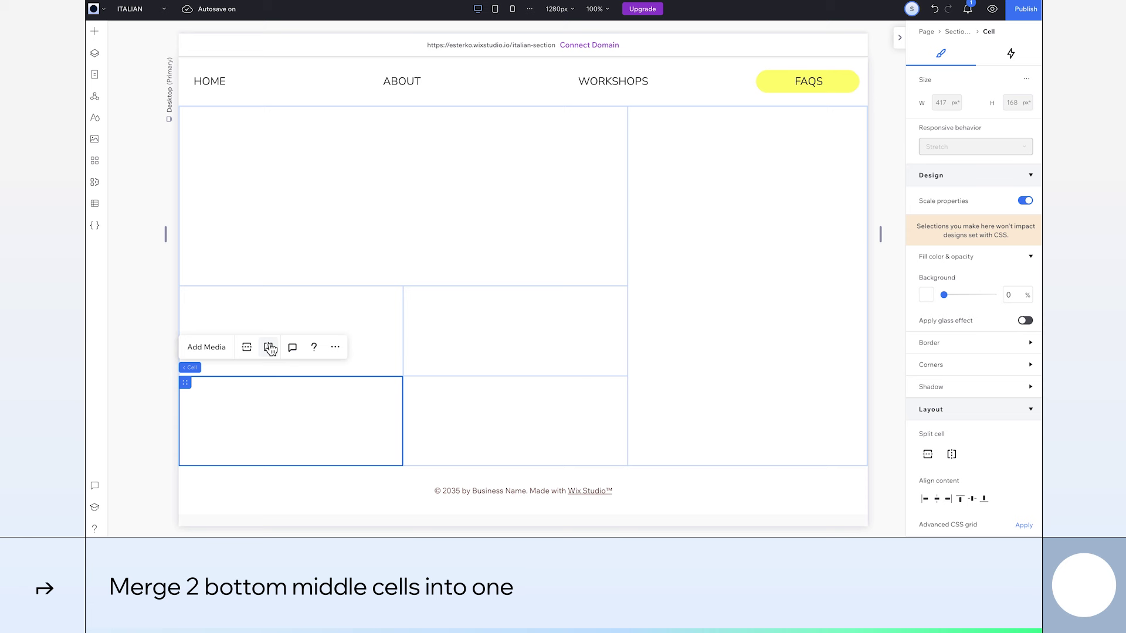
# - Merge the two middle cells into one tall cell and narrow it from the left
pyautogui.click(526, 364)
pyautogui.keyDown('shift'); pyautogui.click(519, 402); pyautogui.keyUp('shift')
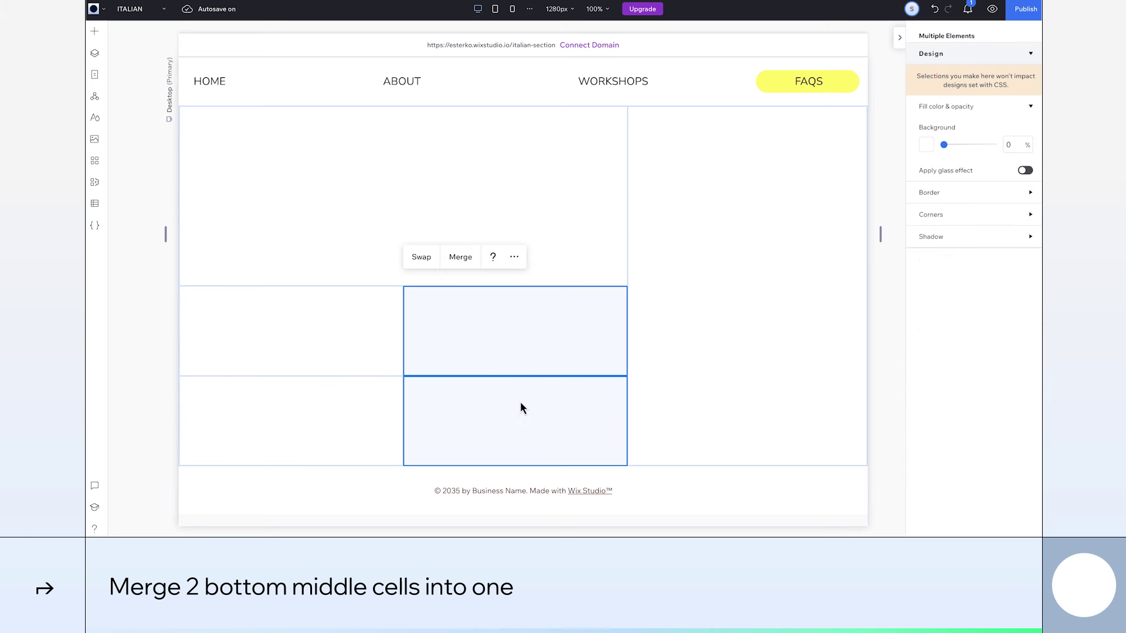
pyautogui.click(462, 258)
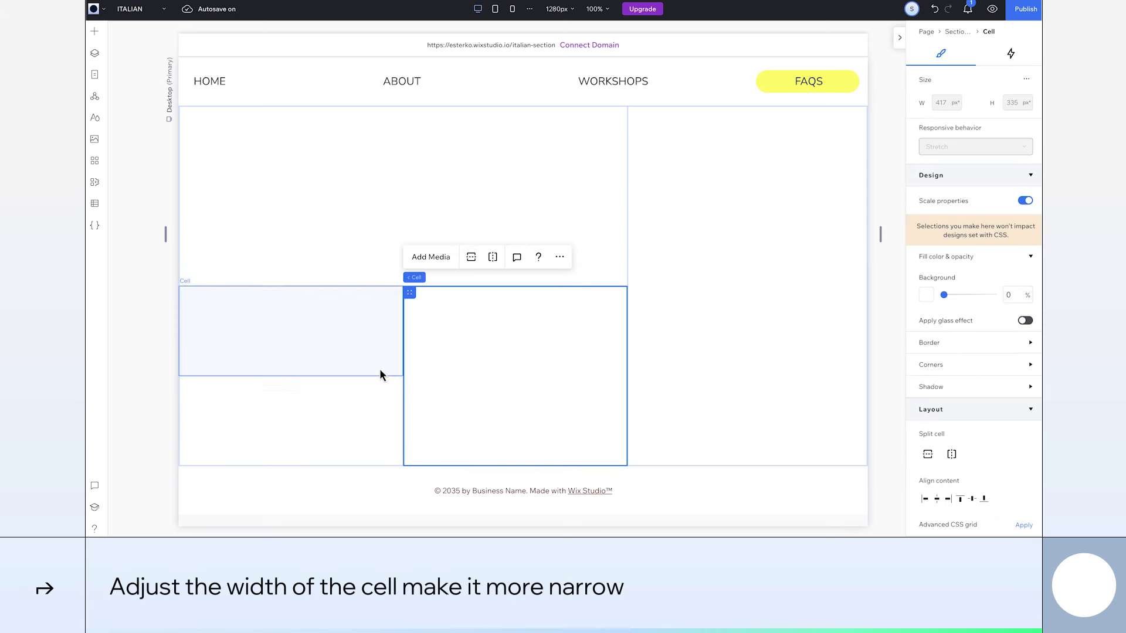
pyautogui.moveTo(402, 362); pyautogui.dragTo(462, 399)
# - Split the bottom-left cell into two columns, widening the first to 363px
pyautogui.click(402, 402)
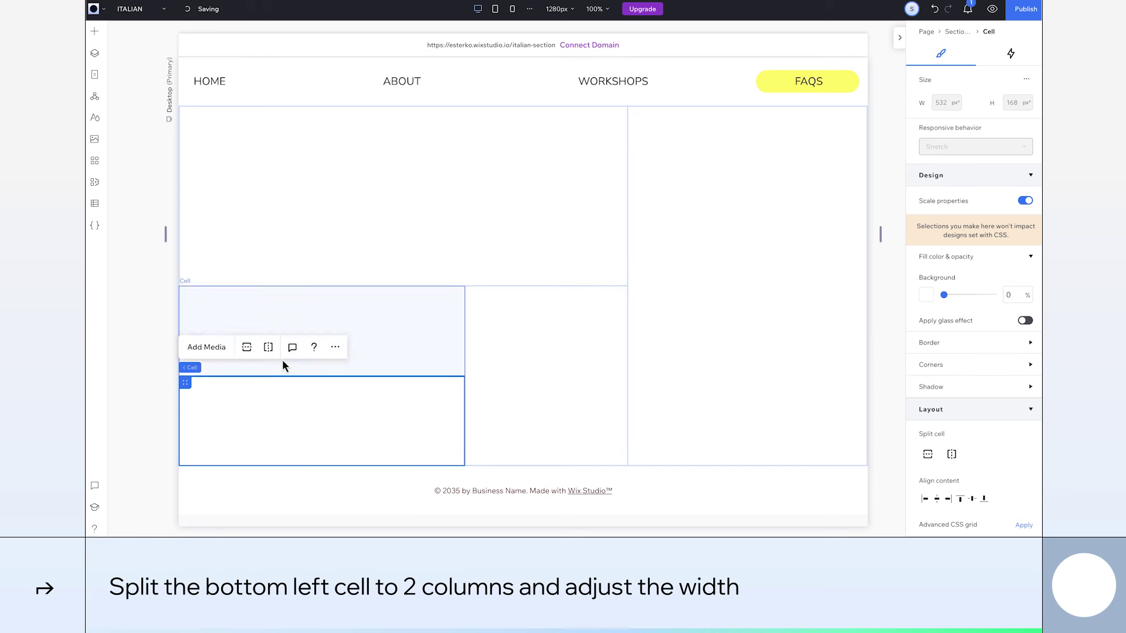
pyautogui.click(268, 348)
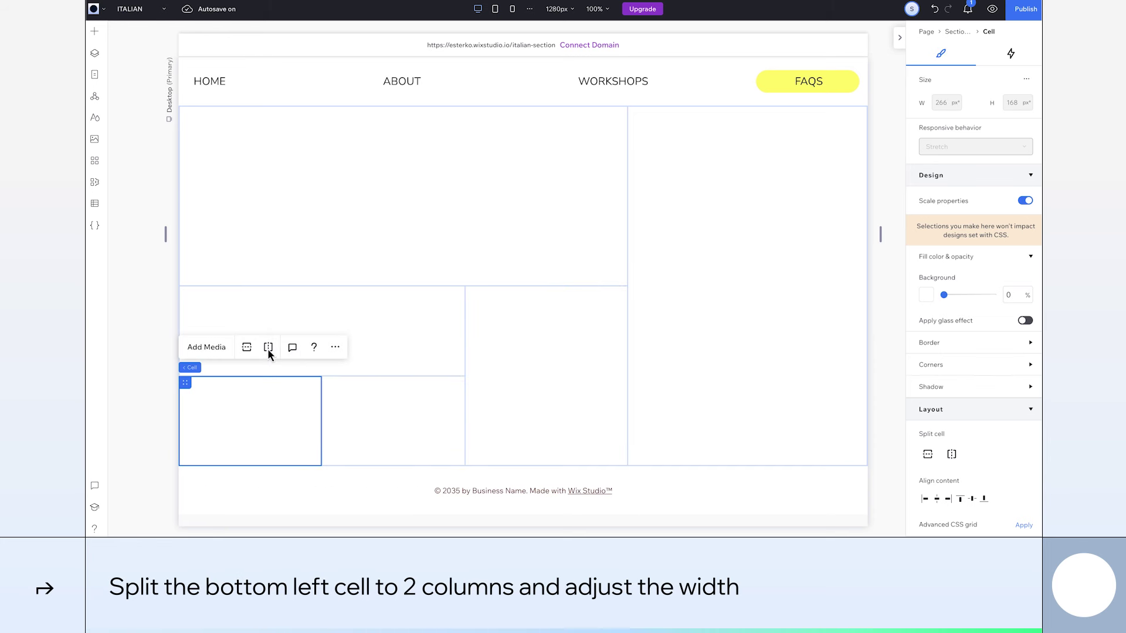
pyautogui.moveTo(321, 406); pyautogui.dragTo(381, 407)
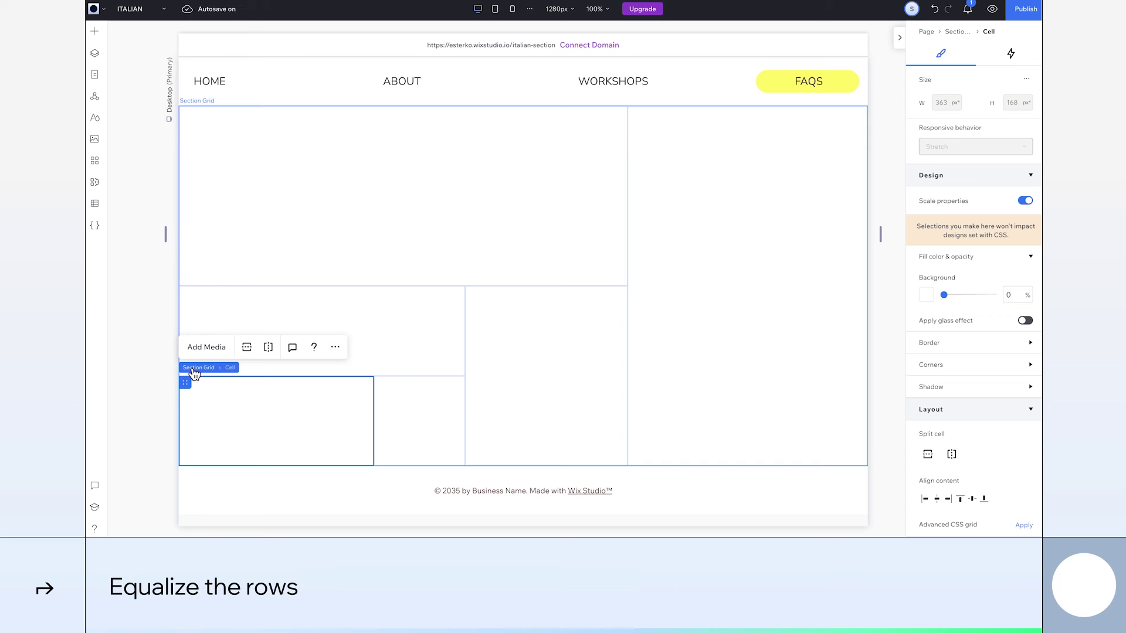
# - Distribute the grid rows evenly and set column and row gaps to 0.9 vw
pyautogui.click(193, 369)
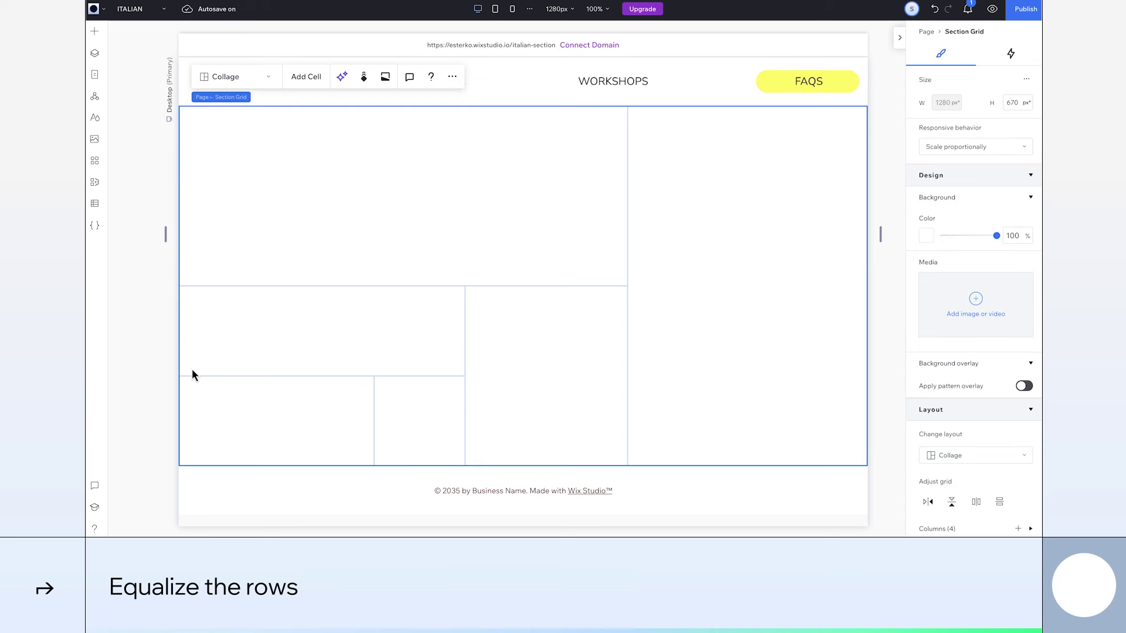
pyautogui.click(1000, 503)
pyautogui.scroll(-2, 1000, 508)
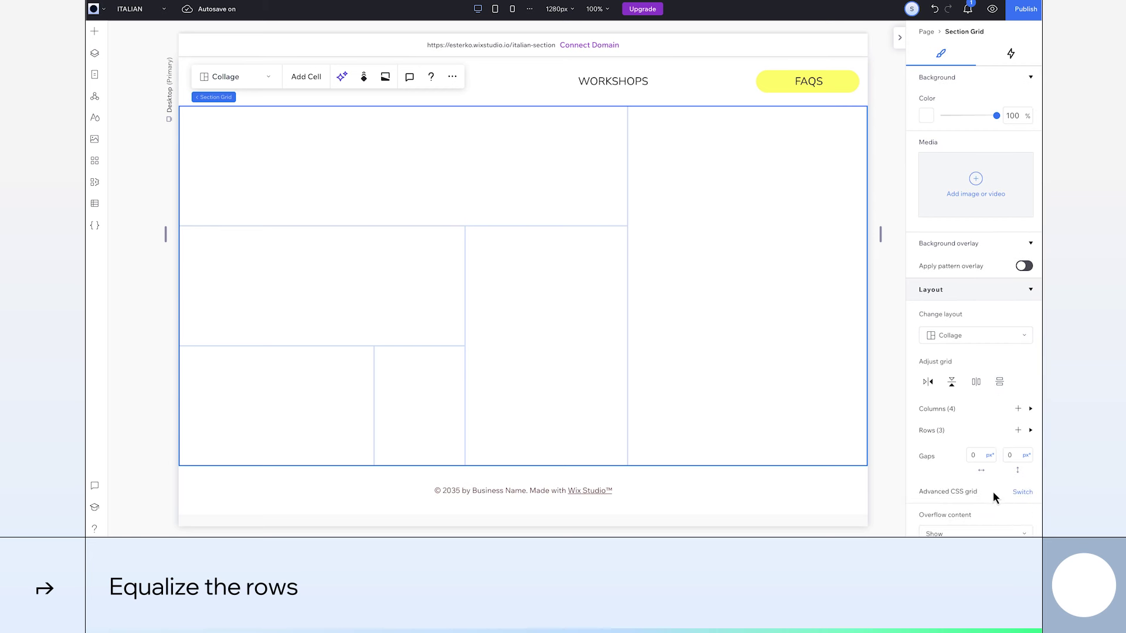
pyautogui.click(989, 456)
pyautogui.click(987, 456)
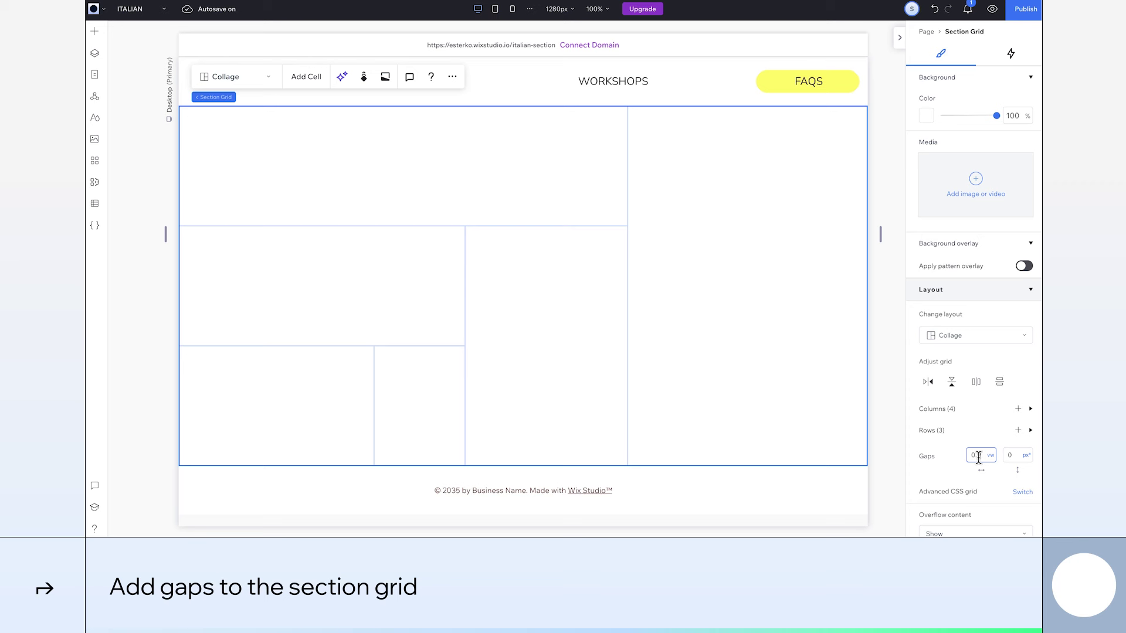
pyautogui.press('Return')
pyautogui.click(1021, 465)
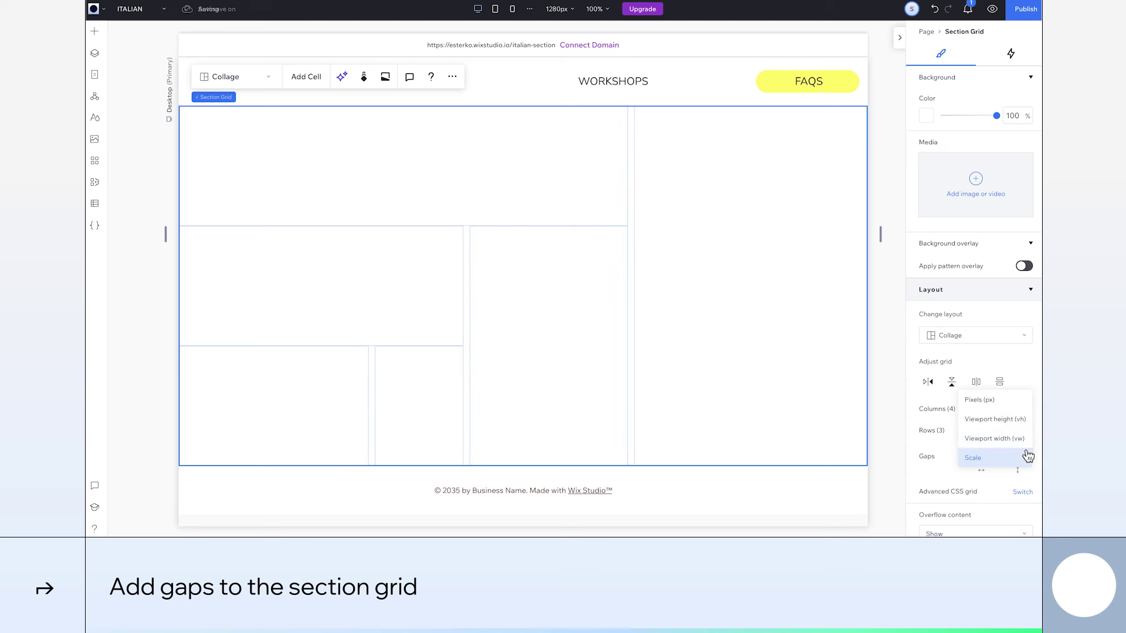
pyautogui.click(1024, 448)
pyautogui.write('0.9')
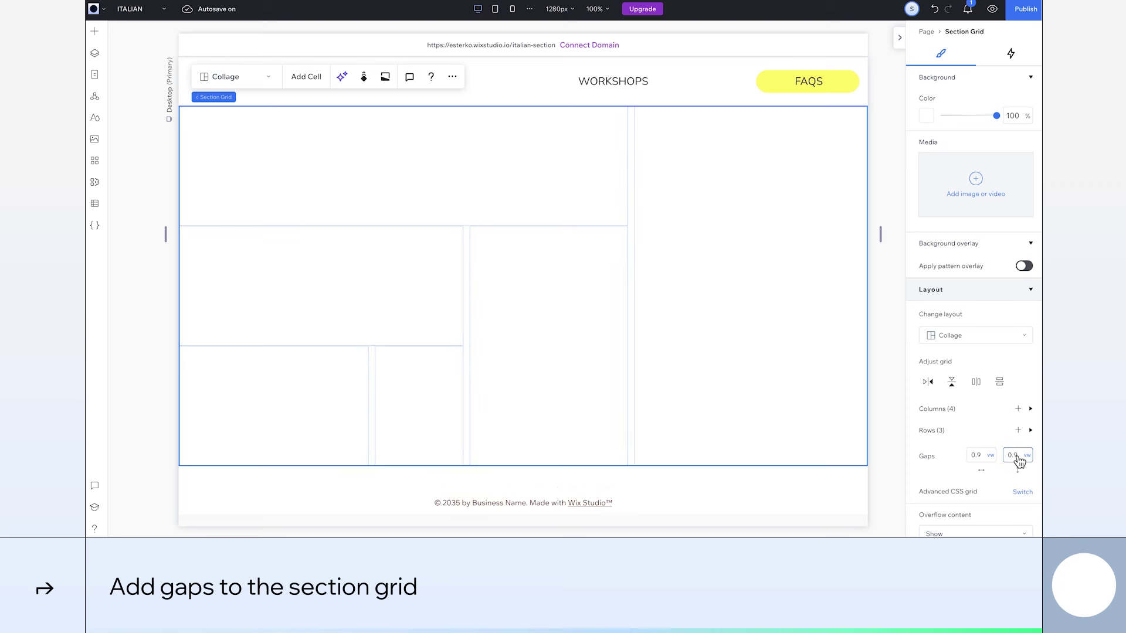
pyautogui.press('Return')
# - Set the grid's padding to 0.9 vw
pyautogui.scroll(-5, 997, 410)
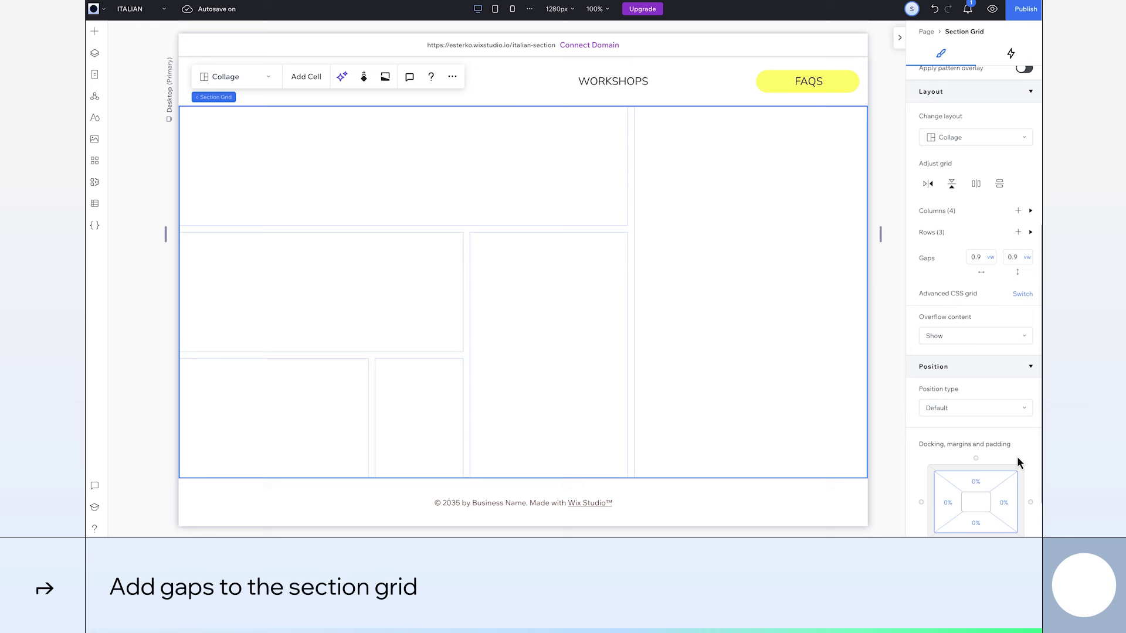
pyautogui.click(976, 445)
pyautogui.click(988, 462)
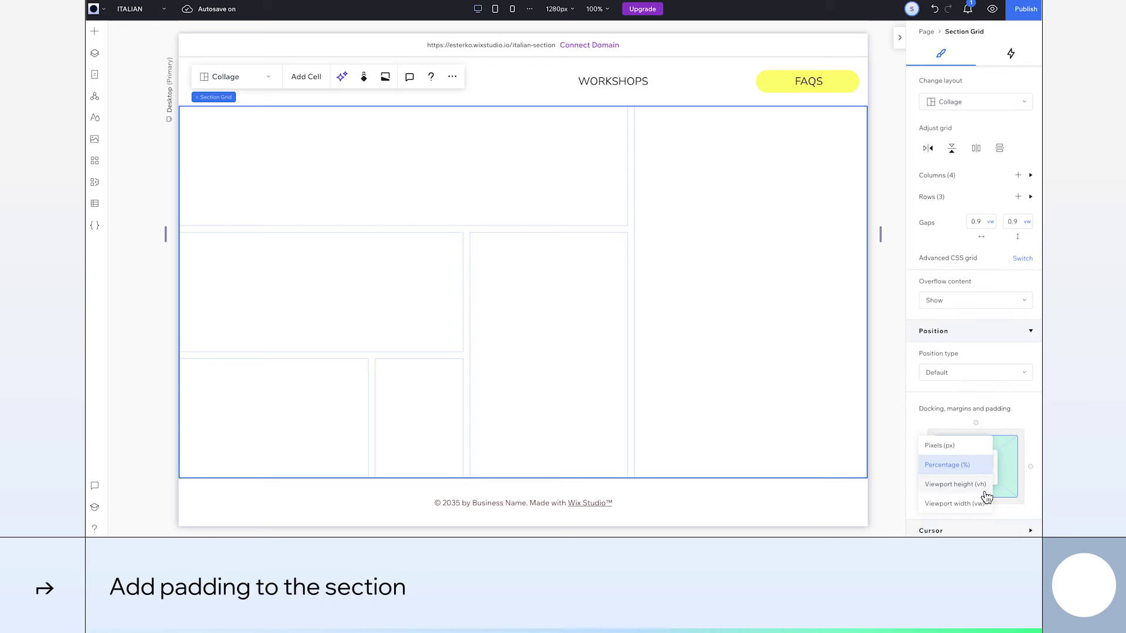
pyautogui.click(981, 496)
pyautogui.write('.9')
pyautogui.press('Return')
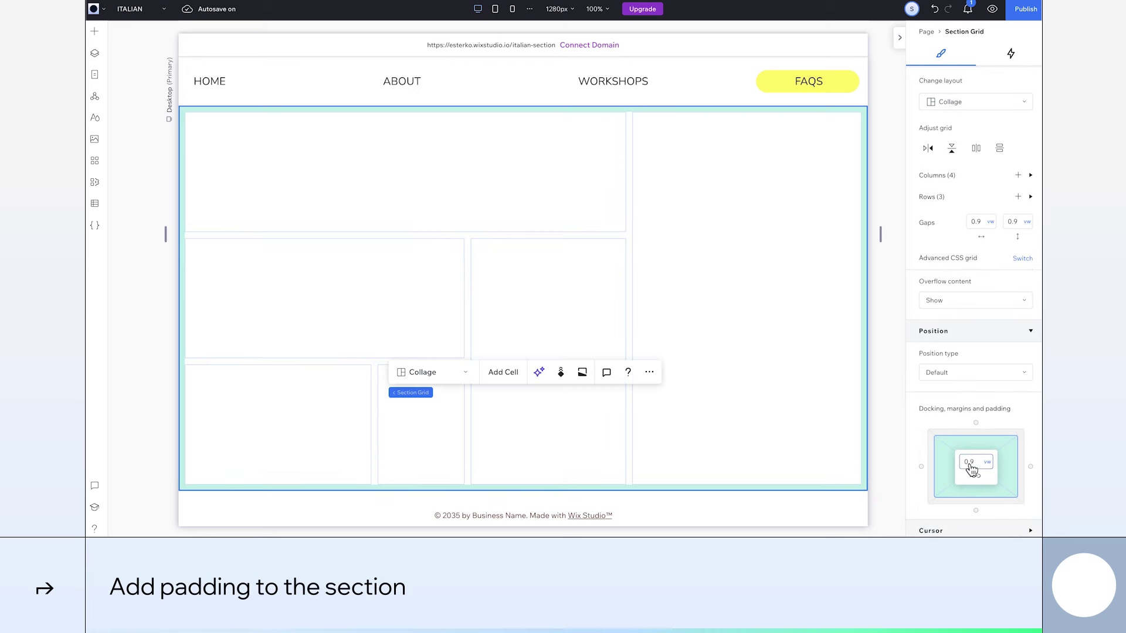
# - Split the right column into a stack of four cells
pyautogui.click(748, 306)
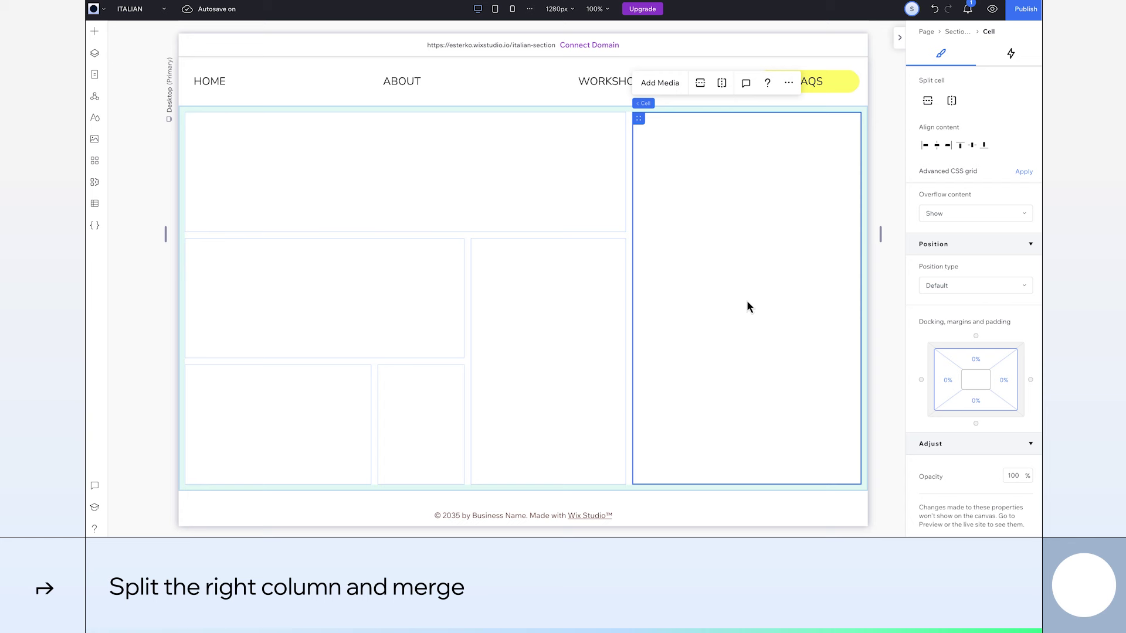
pyautogui.click(700, 85)
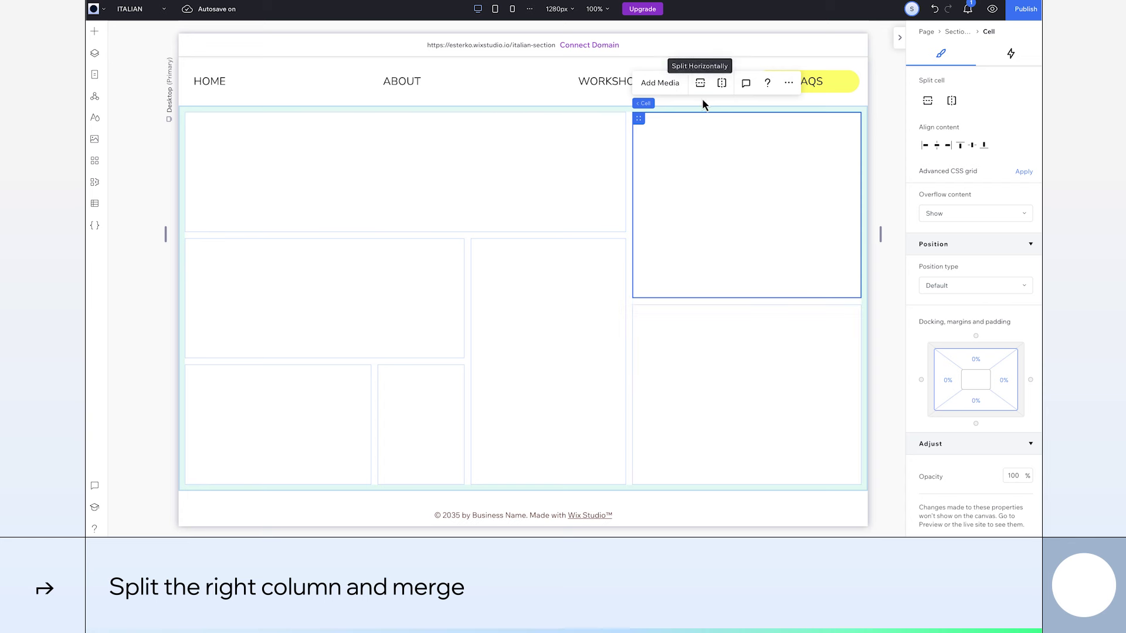
pyautogui.click(693, 363)
pyautogui.click(700, 277)
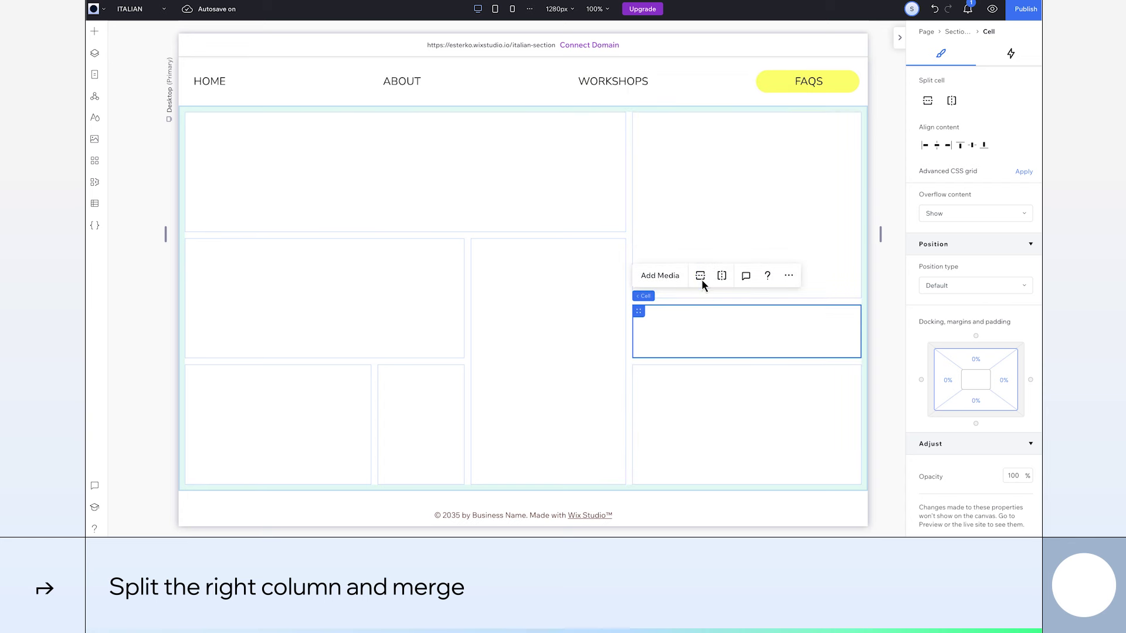
pyautogui.click(701, 386)
pyautogui.click(700, 341)
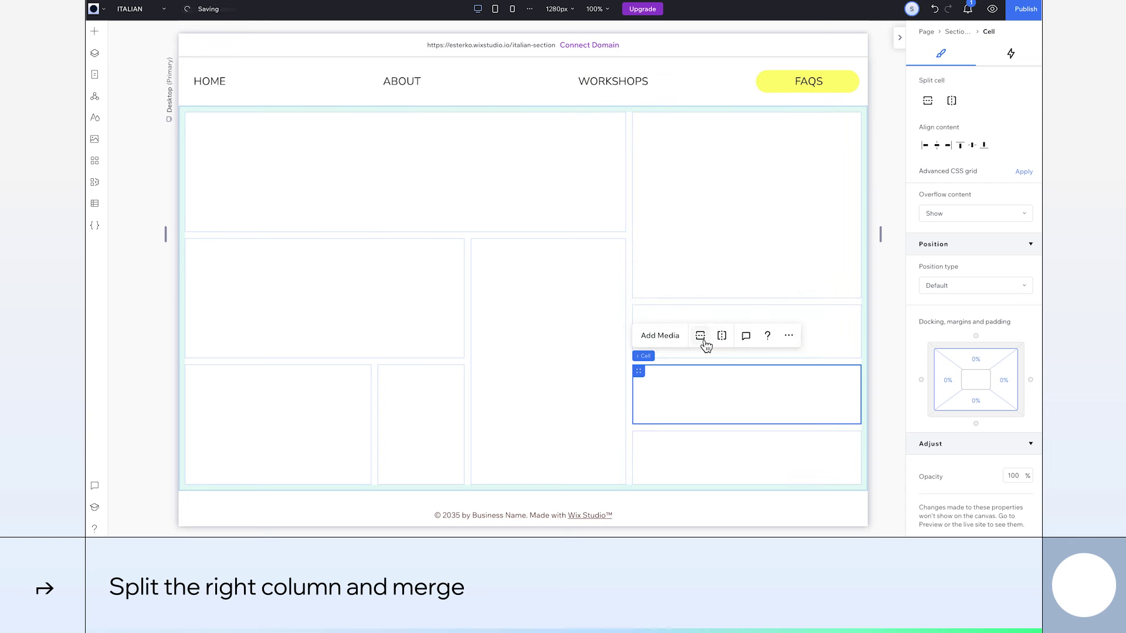
# - Merge the upper three right cells into one tall cell above the short bottom cell
pyautogui.keyDown('shift'); pyautogui.click(837, 329); pyautogui.keyUp('shift')
pyautogui.keyDown('shift'); pyautogui.click(818, 242); pyautogui.keyUp('shift')
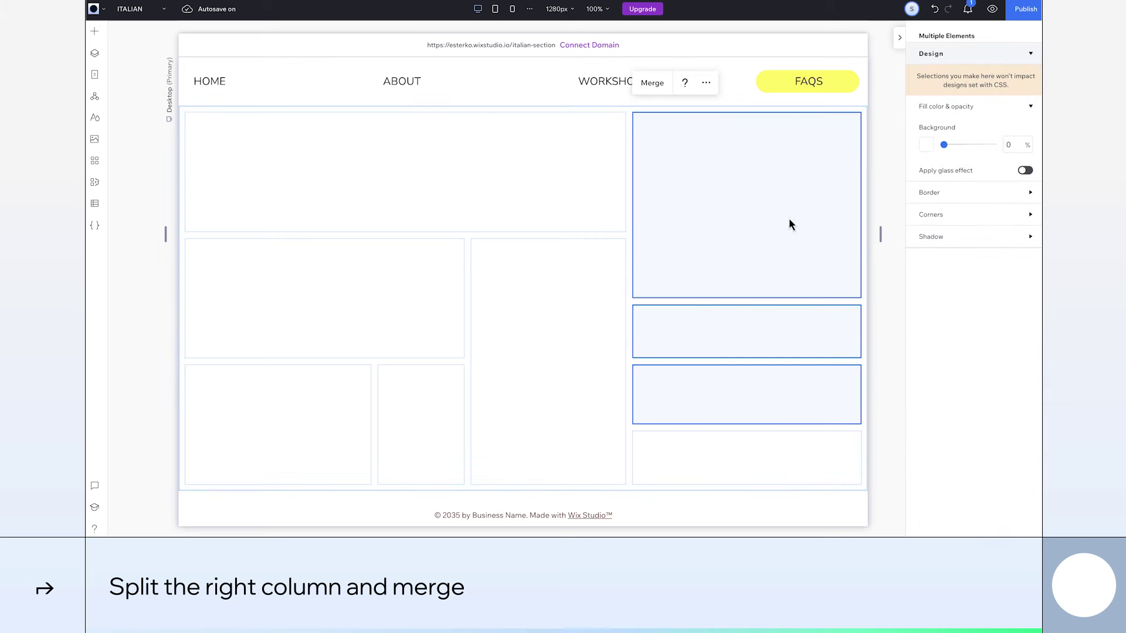
pyautogui.click(653, 83)
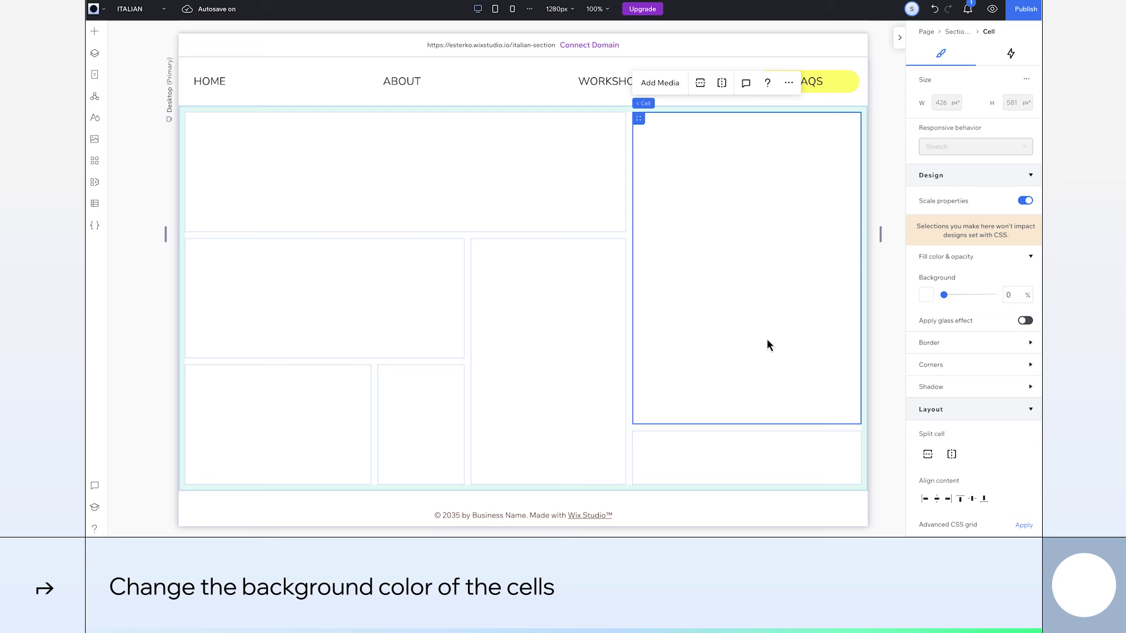
# - Make the middle-left cell and tall right cell red
pyautogui.keyDown('shift'); pyautogui.click(382, 292); pyautogui.keyUp('shift')
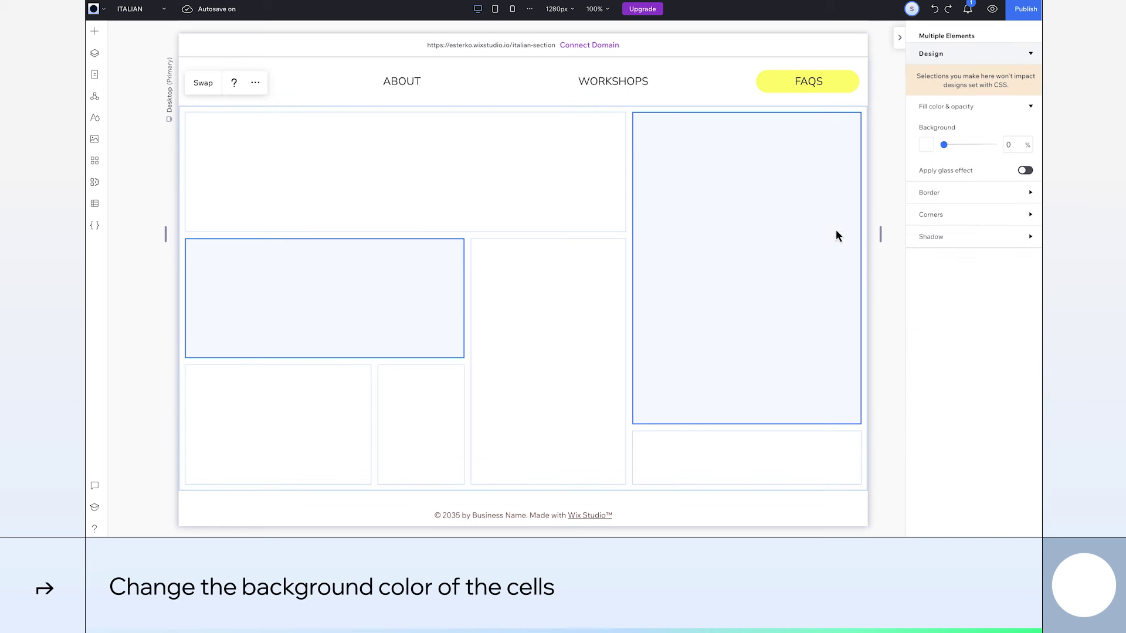
pyautogui.click(926, 146)
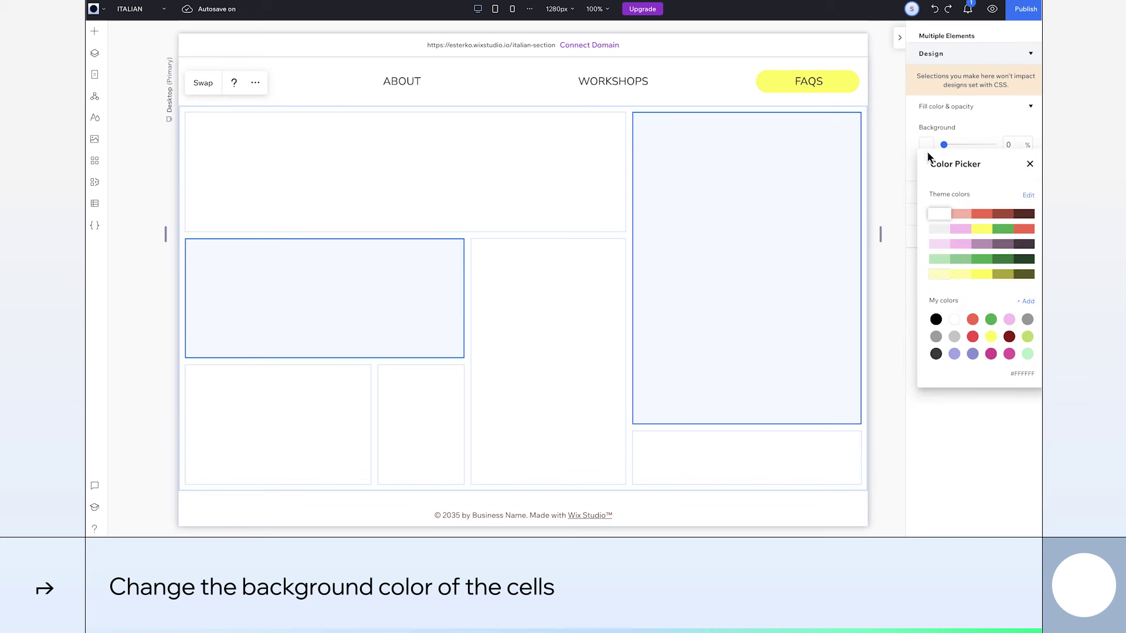
pyautogui.click(1020, 233)
# - Make the small bottom-right and bottom-middle cells pink
pyautogui.click(756, 456)
pyautogui.keyDown('shift'); pyautogui.click(408, 458); pyautogui.keyUp('shift')
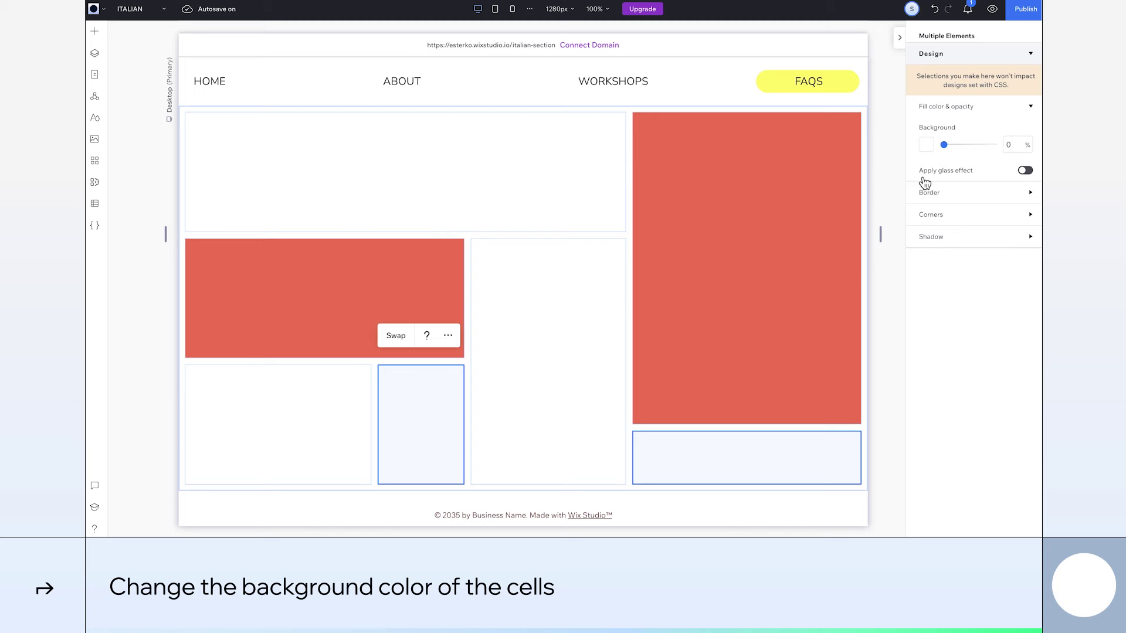
pyautogui.click(926, 145)
pyautogui.click(960, 224)
pyautogui.click(540, 281)
# - Make the top cell and the centre tall cell green
pyautogui.click(540, 281)
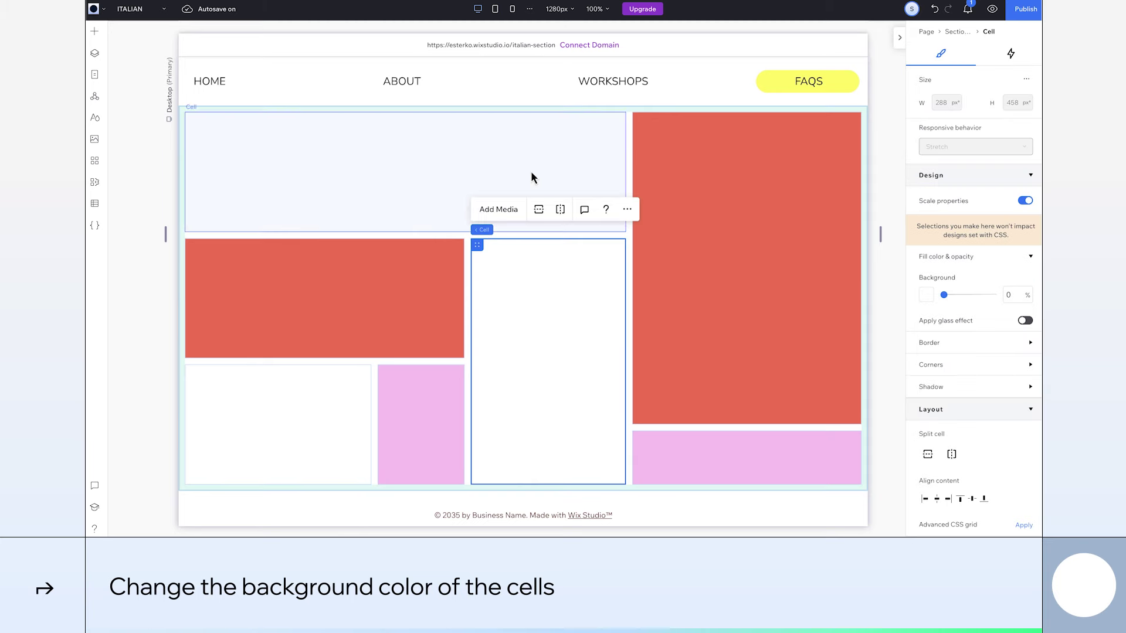
pyautogui.keyDown('shift'); pyautogui.click(530, 171); pyautogui.keyUp('shift')
pyautogui.click(925, 145)
pyautogui.click(1000, 226)
pyautogui.click(269, 425)
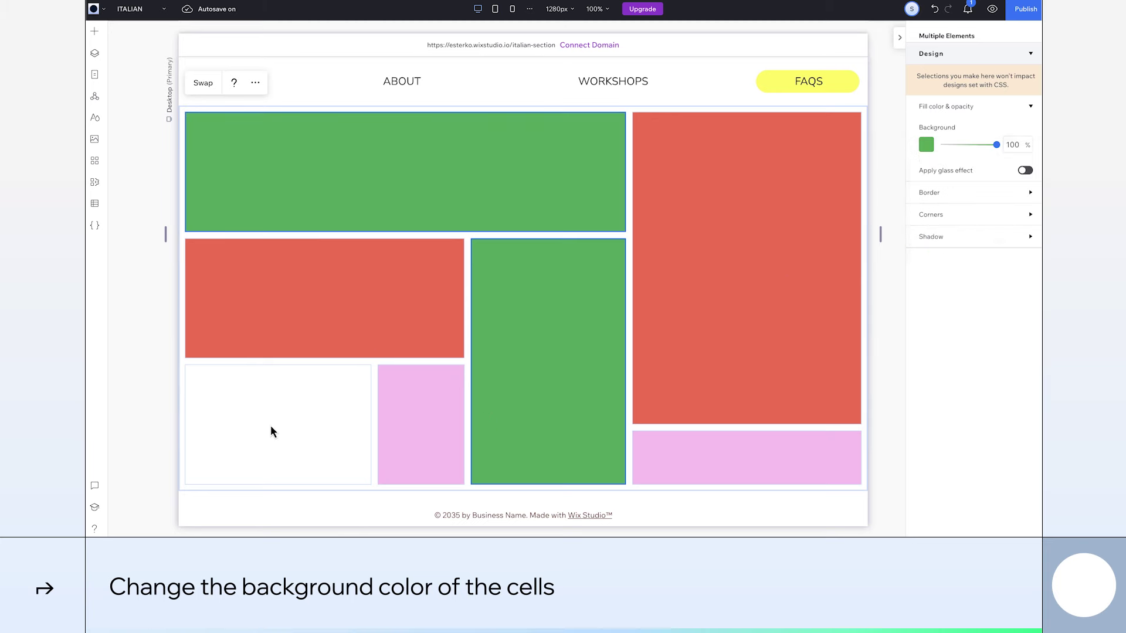
# - Make the bottom-left cell yellow
pyautogui.click(269, 424)
pyautogui.click(927, 294)
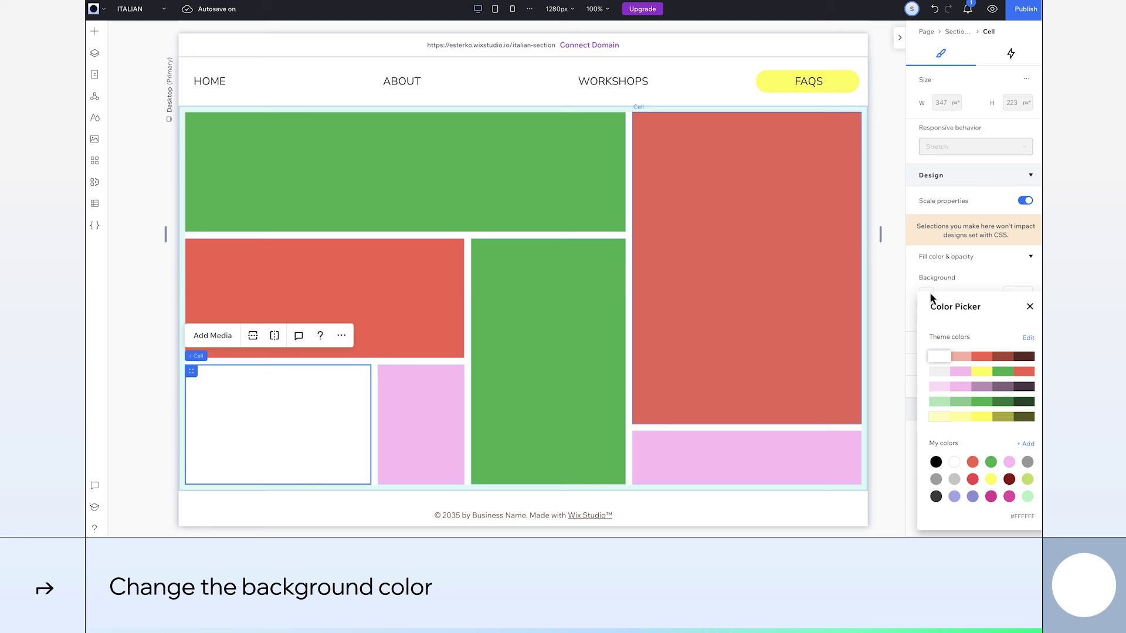
pyautogui.click(988, 375)
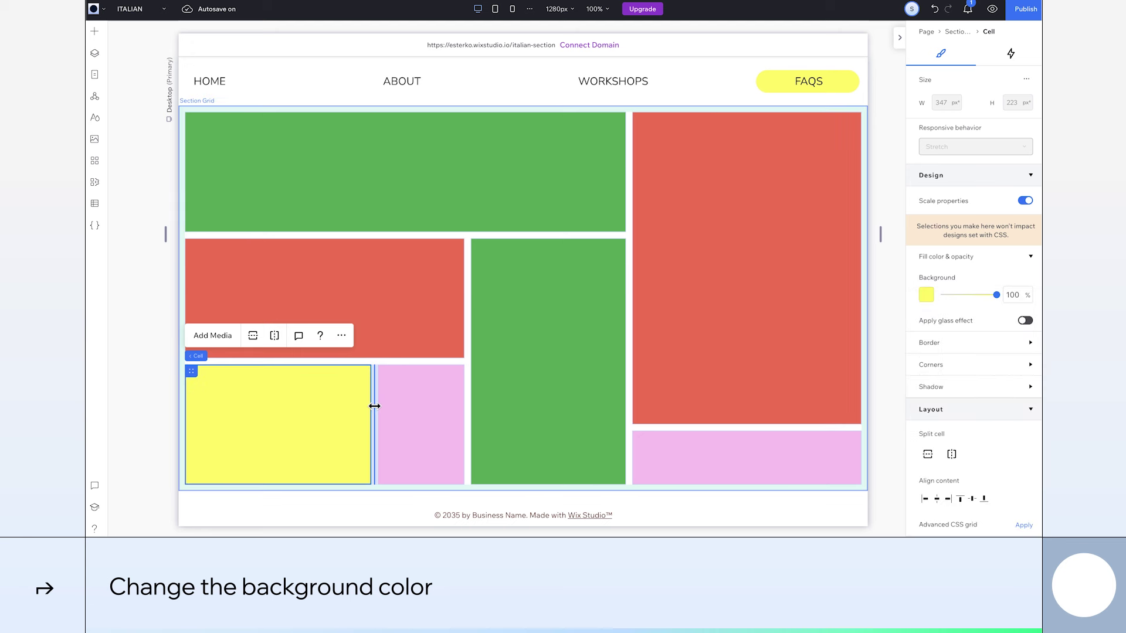
pyautogui.moveTo(357, 406); pyautogui.dragTo(746, 473)
# - Round the corners of all selected grid cells with a 17 px radius
pyautogui.click(928, 216)
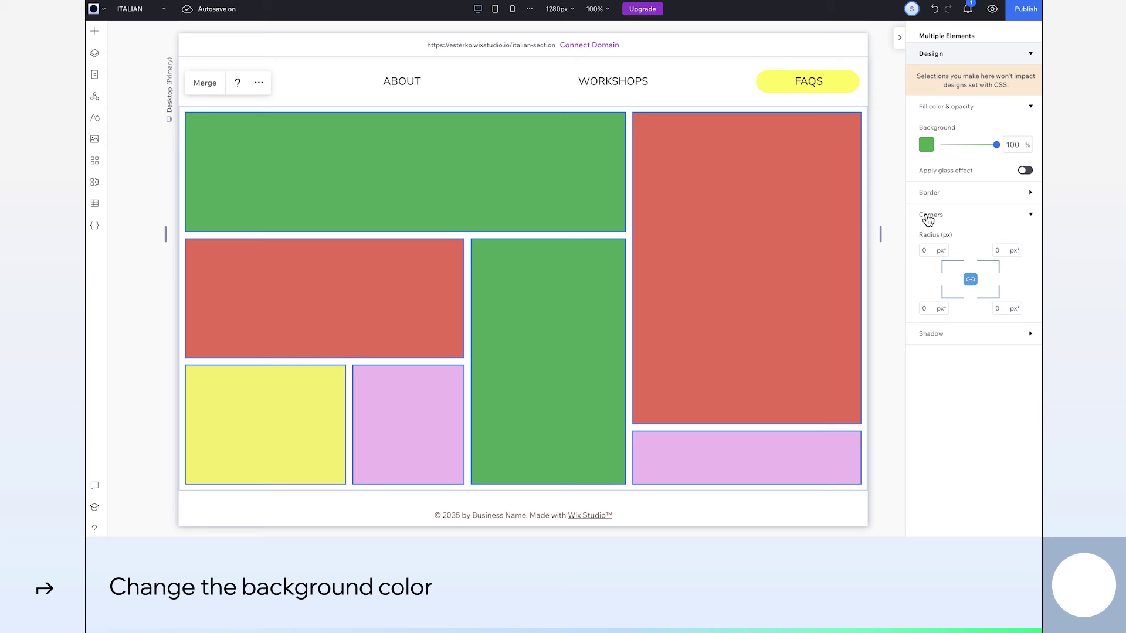
pyautogui.click(933, 251)
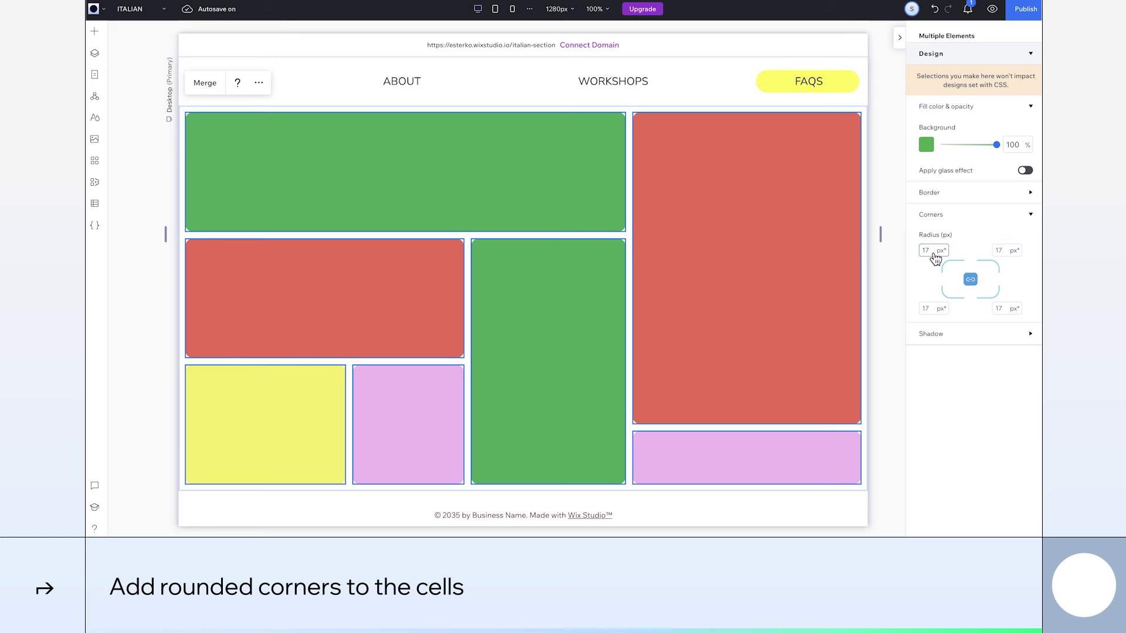
pyautogui.click(427, 170)
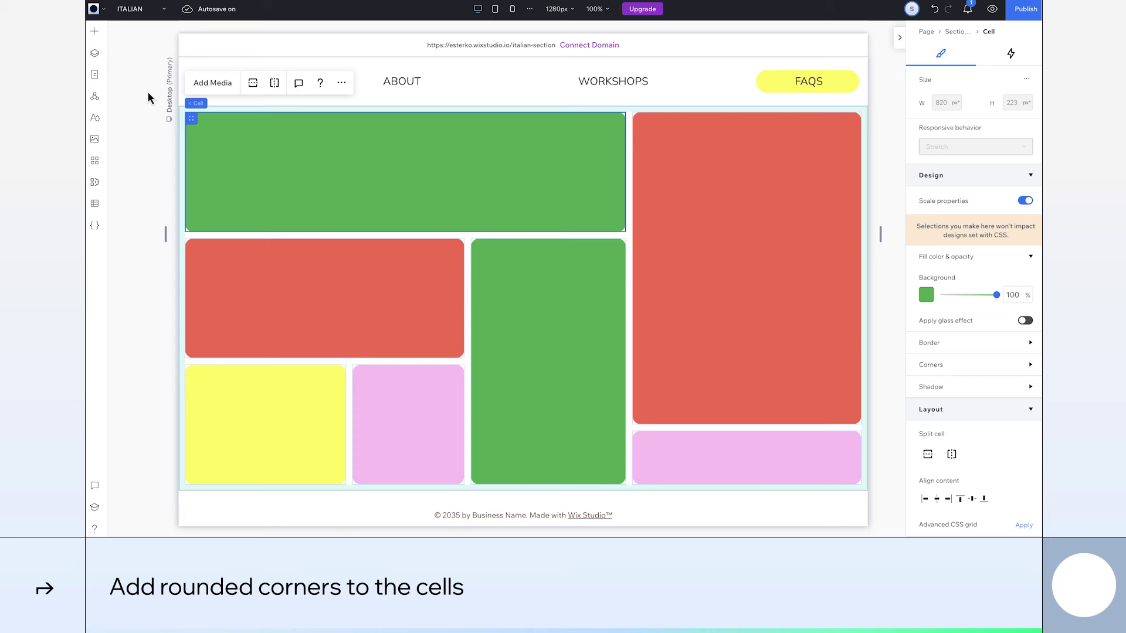
pyautogui.click(95, 31)
# - From the Italian section library, place the Italian title, ABOUT THE CLASS, THE CLASS MENU, leaf and cheese in their cells
pyautogui.click(123, 88)
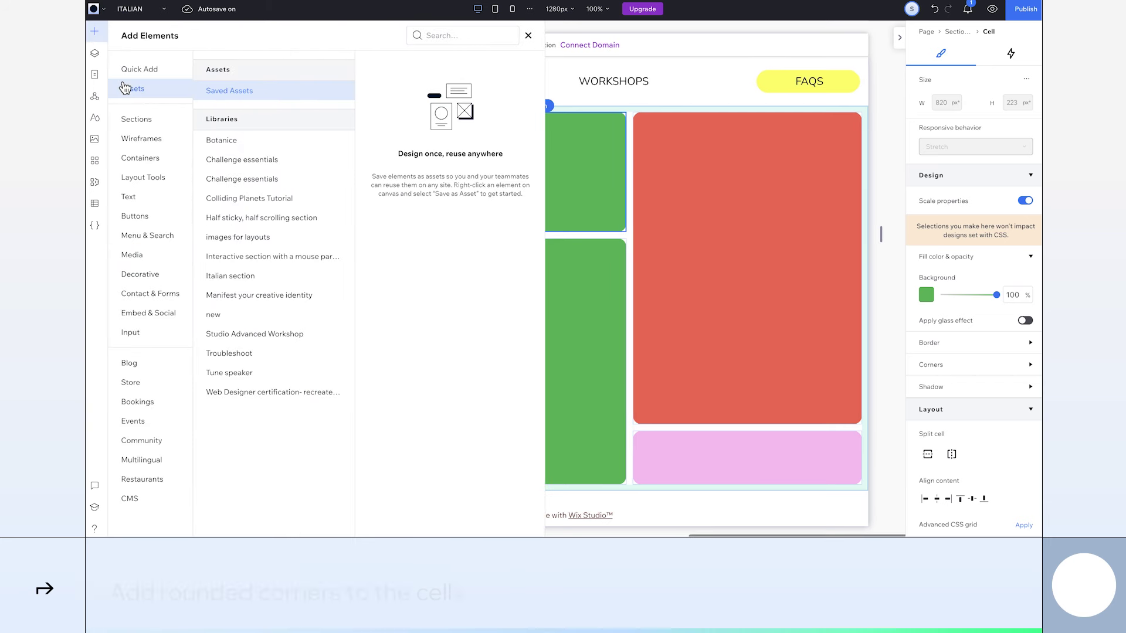
pyautogui.click(245, 279)
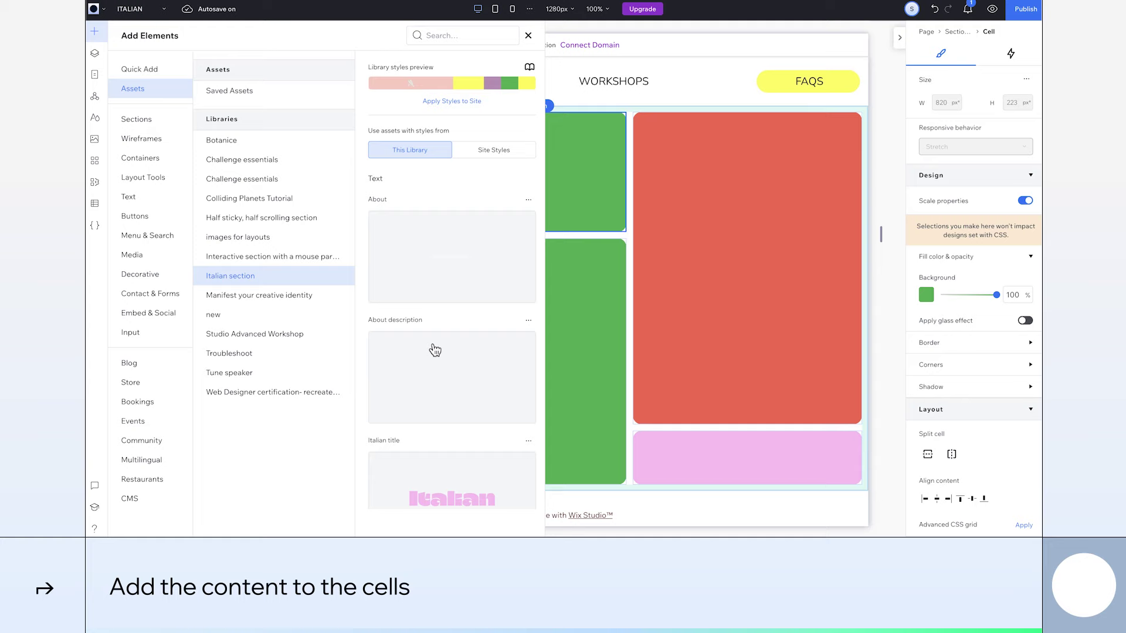
pyautogui.moveTo(446, 460); pyautogui.dragTo(463, 176)
pyautogui.moveTo(446, 410); pyautogui.dragTo(375, 275)
pyautogui.scroll(-5, 451, 293)
pyautogui.moveTo(452, 293); pyautogui.dragTo(847, 379)
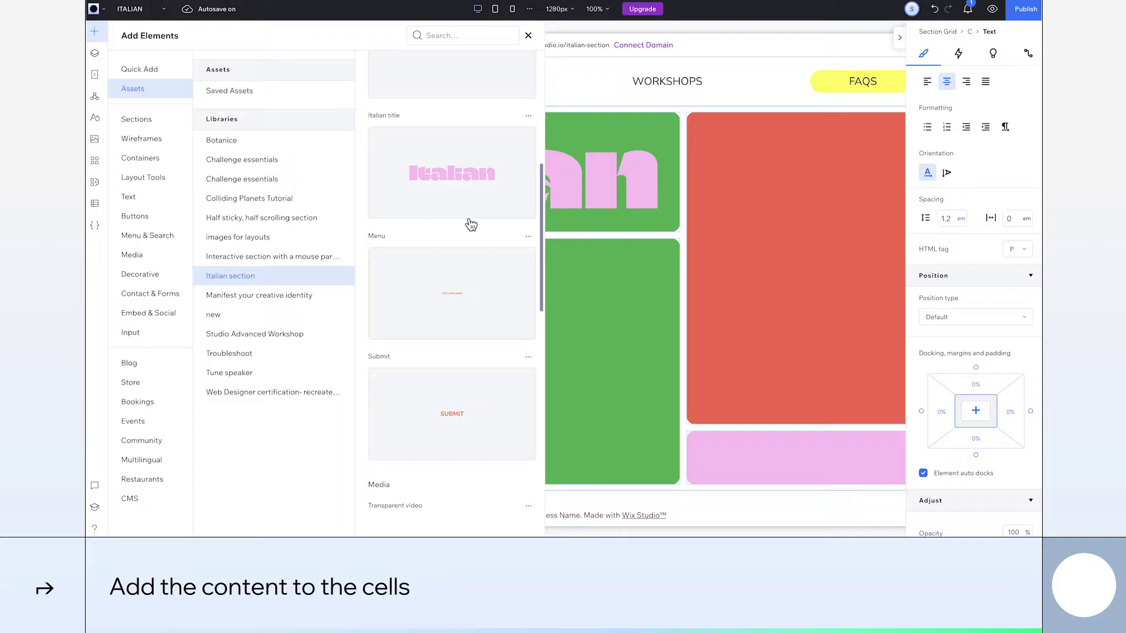
pyautogui.moveTo(471, 225); pyautogui.dragTo(455, 419)
pyautogui.moveTo(395, 284); pyautogui.dragTo(548, 360)
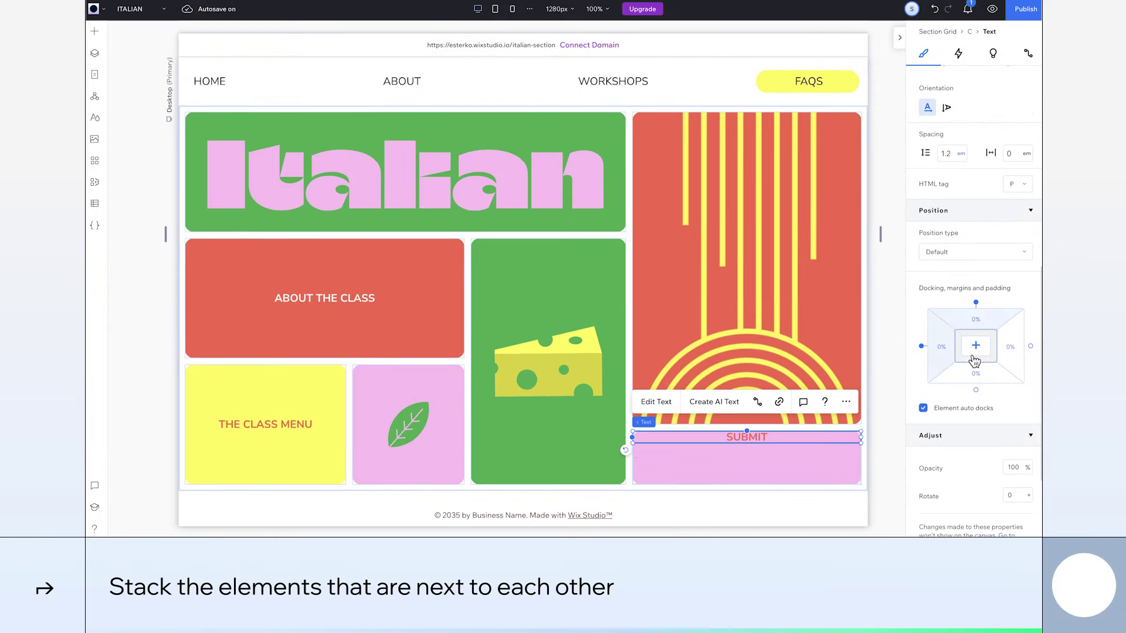
# - Place an arrow beside SUBMIT in the pink cell and stack them horizontally
pyautogui.click(94, 33)
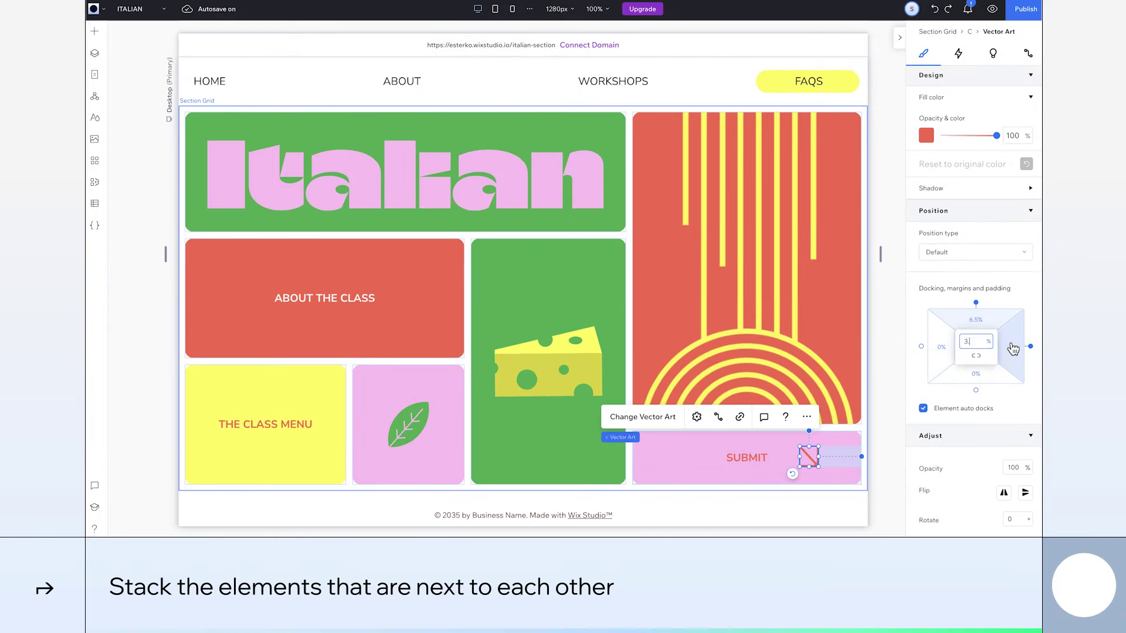
pyautogui.moveTo(807, 452); pyautogui.dragTo(842, 455)
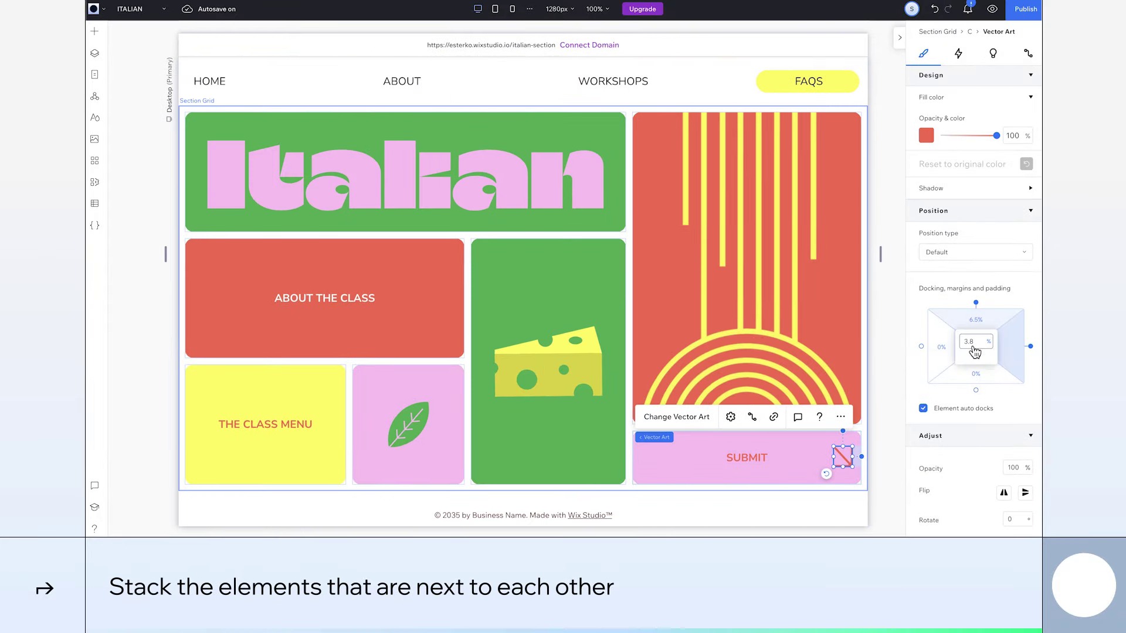
pyautogui.keyDown('shift'); pyautogui.click(737, 458); pyautogui.keyUp('shift')
pyautogui.click(739, 417)
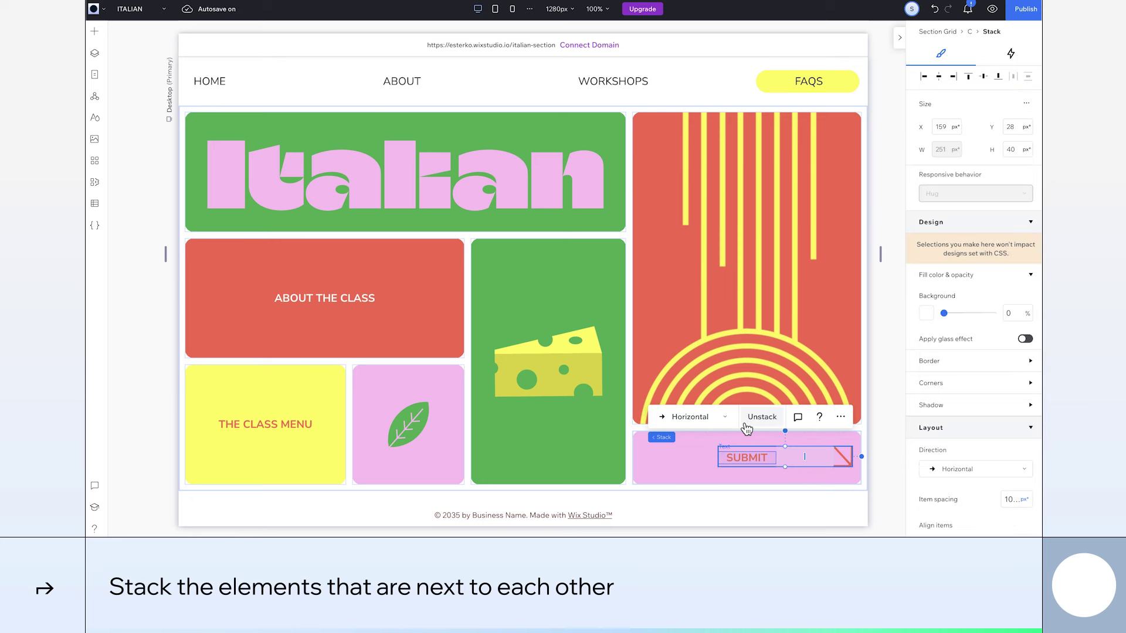
pyautogui.click(602, 222)
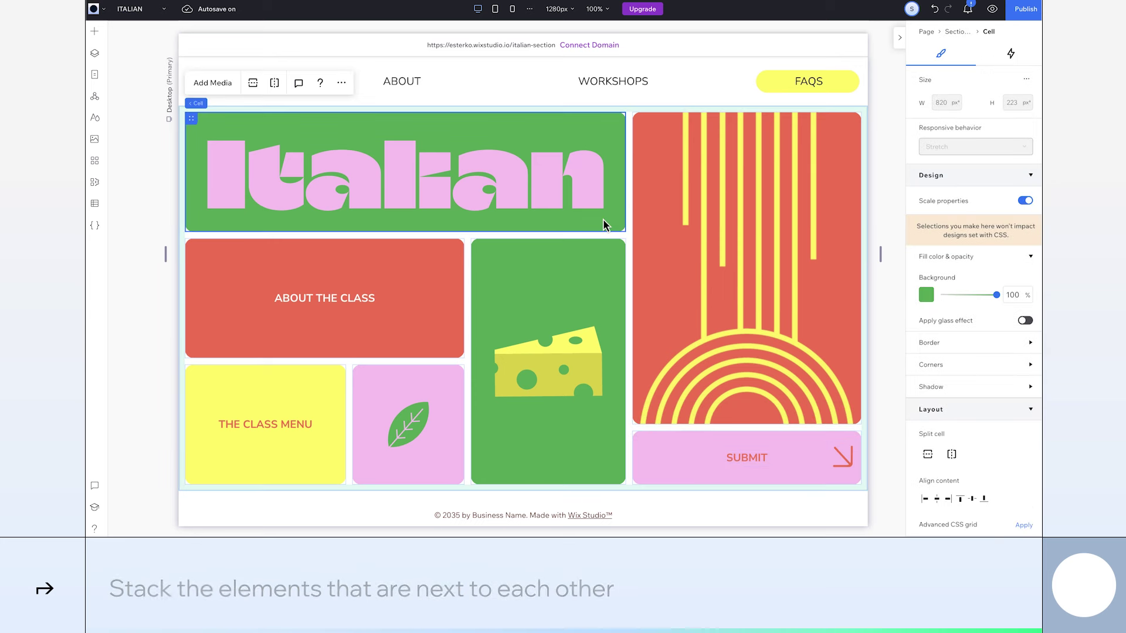
pyautogui.click(1011, 54)
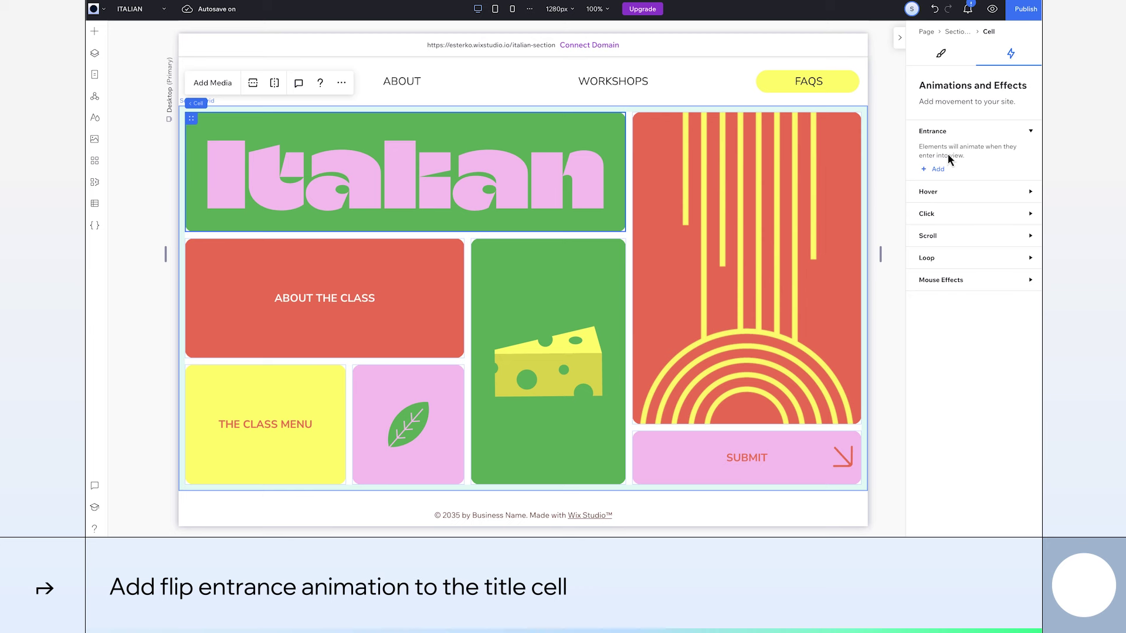
# - Give the title cell a Flip entrance and make hovering the cheese cell skew the cheese
pyautogui.click(936, 168)
pyautogui.click(929, 265)
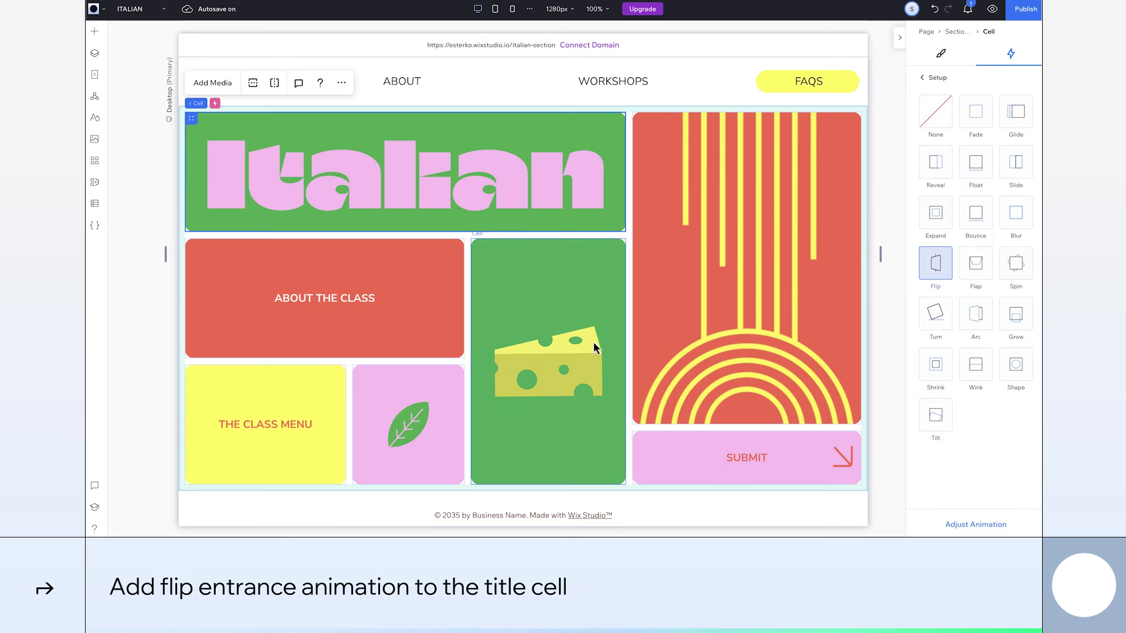
pyautogui.click(574, 330)
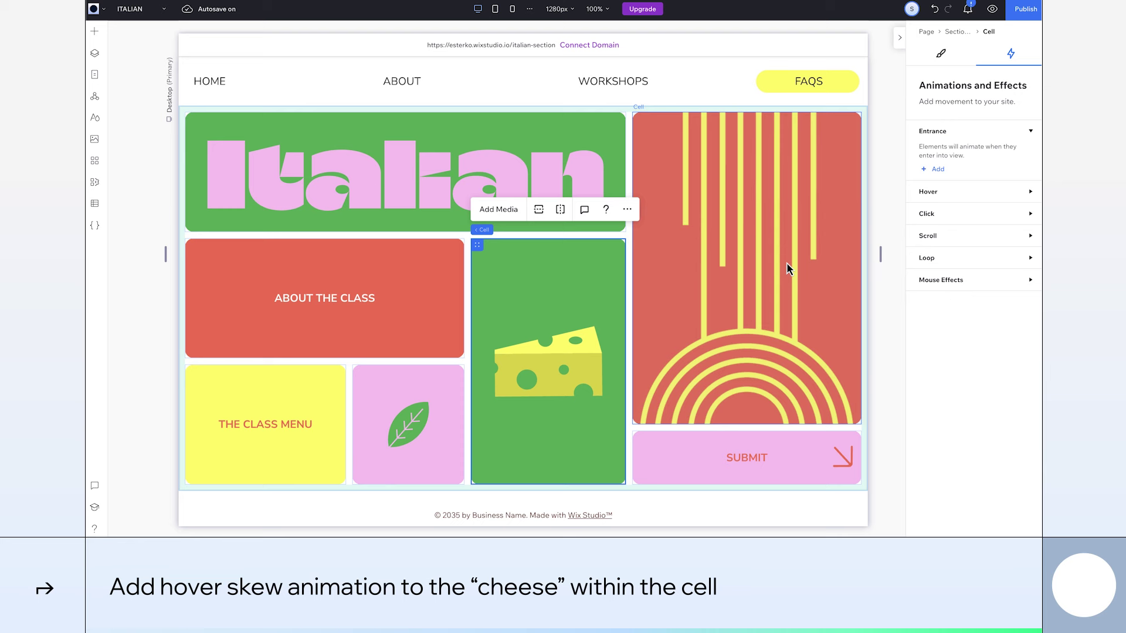
pyautogui.click(937, 197)
pyautogui.click(937, 229)
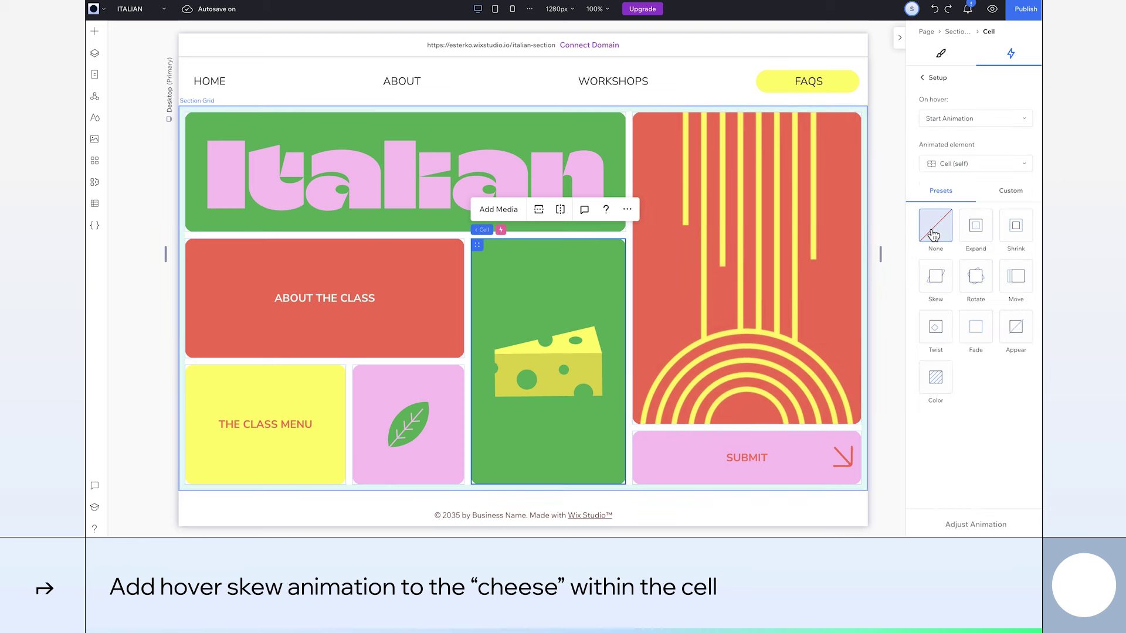
pyautogui.click(955, 170)
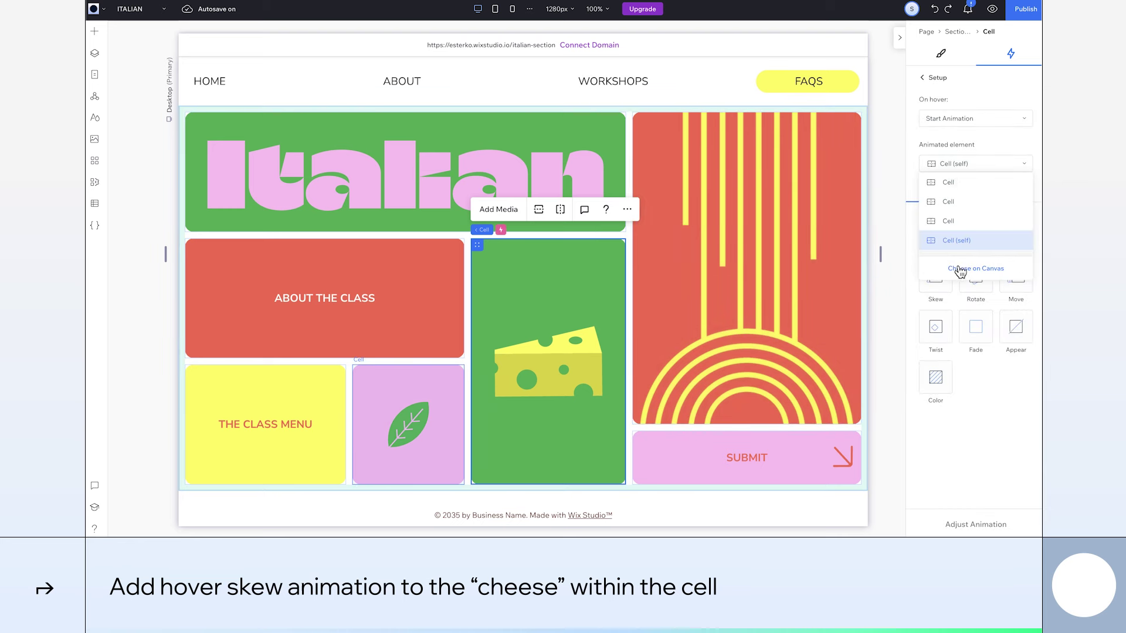
pyautogui.click(958, 265)
pyautogui.click(575, 352)
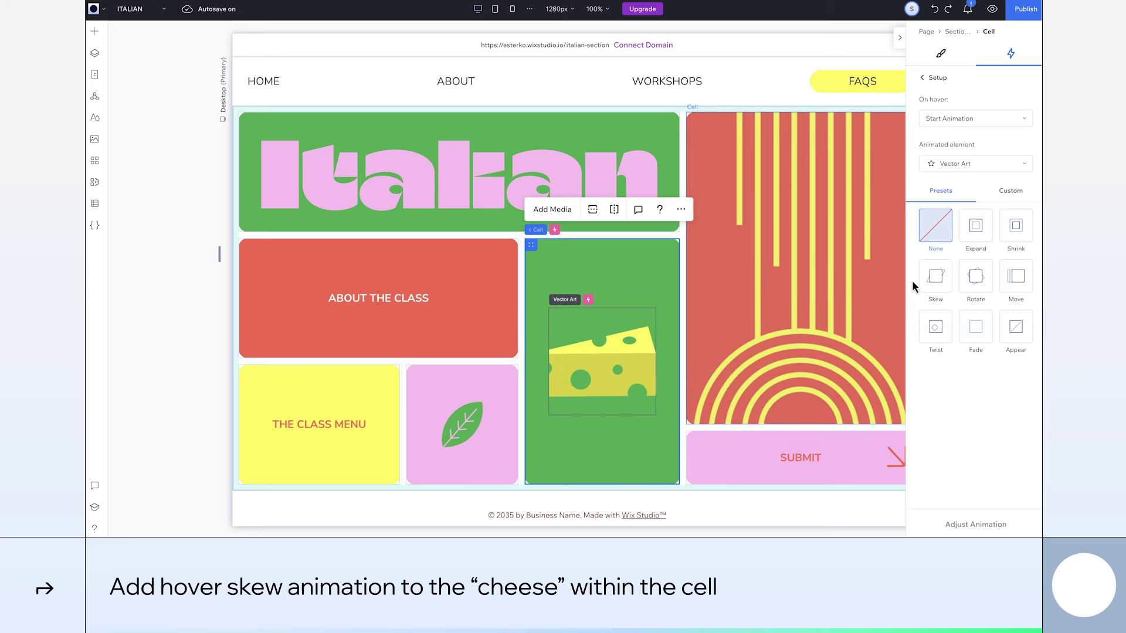
pyautogui.click(943, 282)
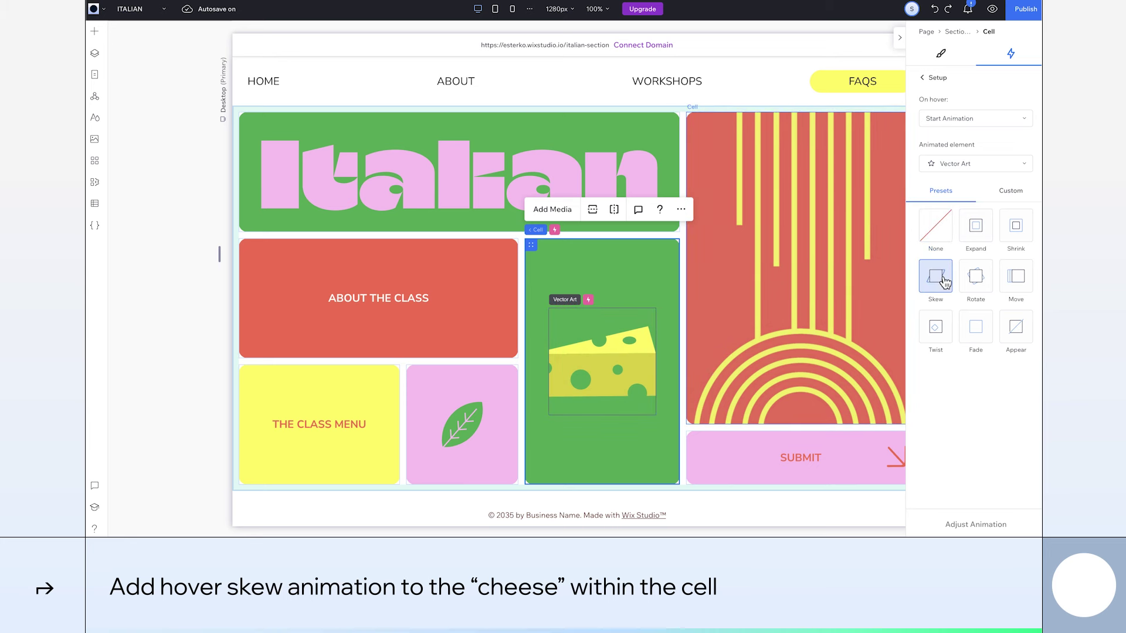
# - Give the cheese vector art a Bounce entrance animation
pyautogui.click(935, 77)
pyautogui.click(578, 377)
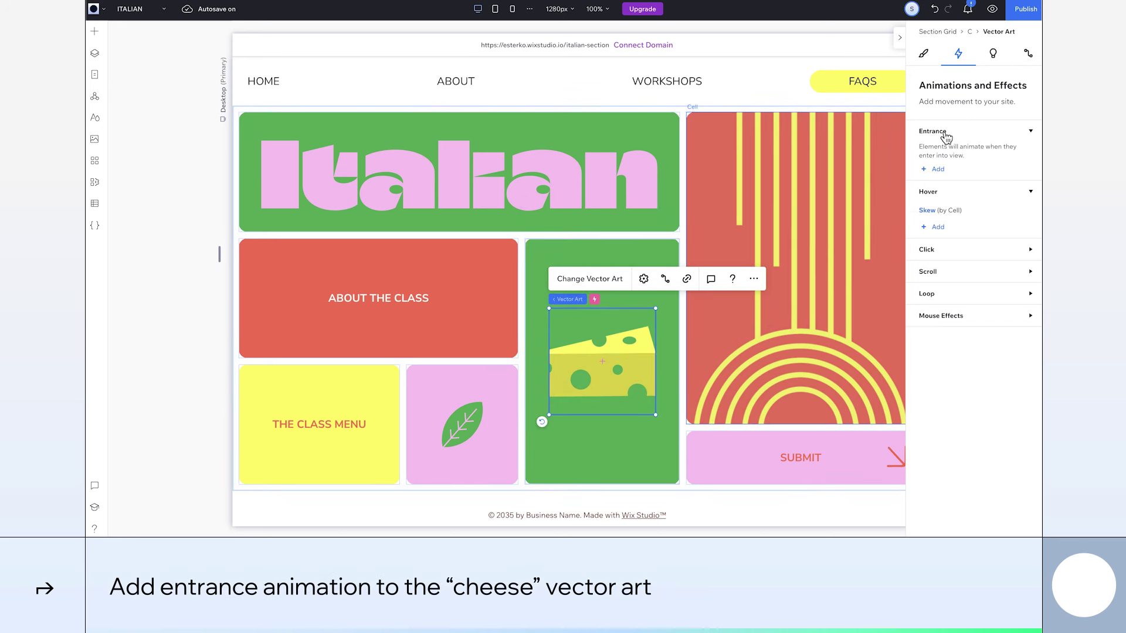
pyautogui.click(932, 170)
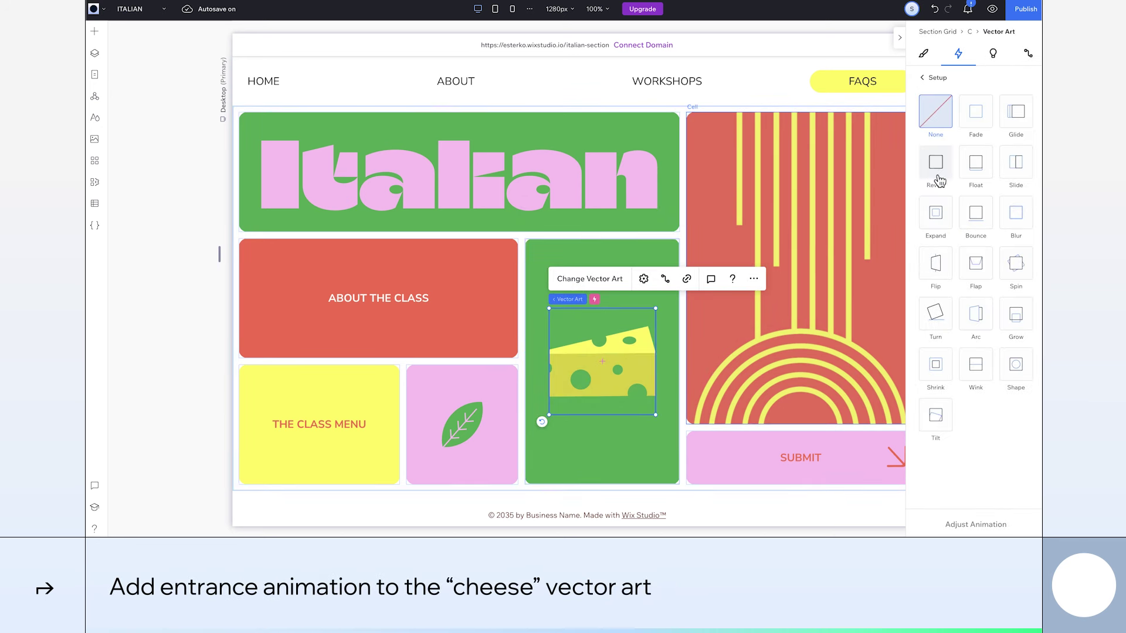
pyautogui.click(988, 231)
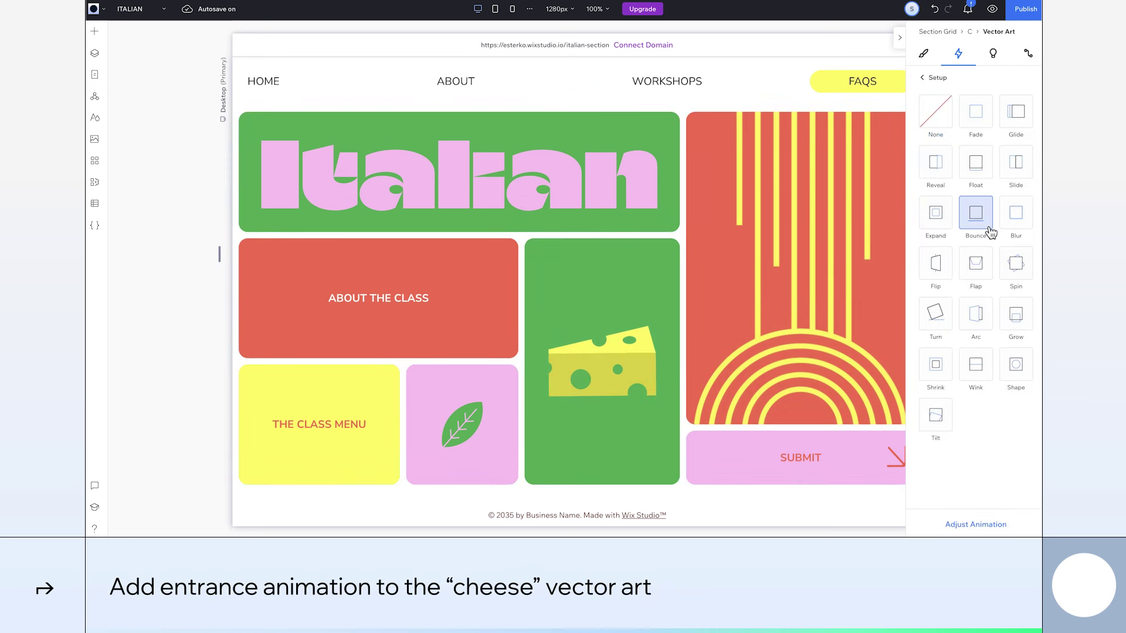
# - Give the leaf a Rotate hover animation of 360° over 1.2 s and preview it
pyautogui.click(457, 430)
pyautogui.click(962, 197)
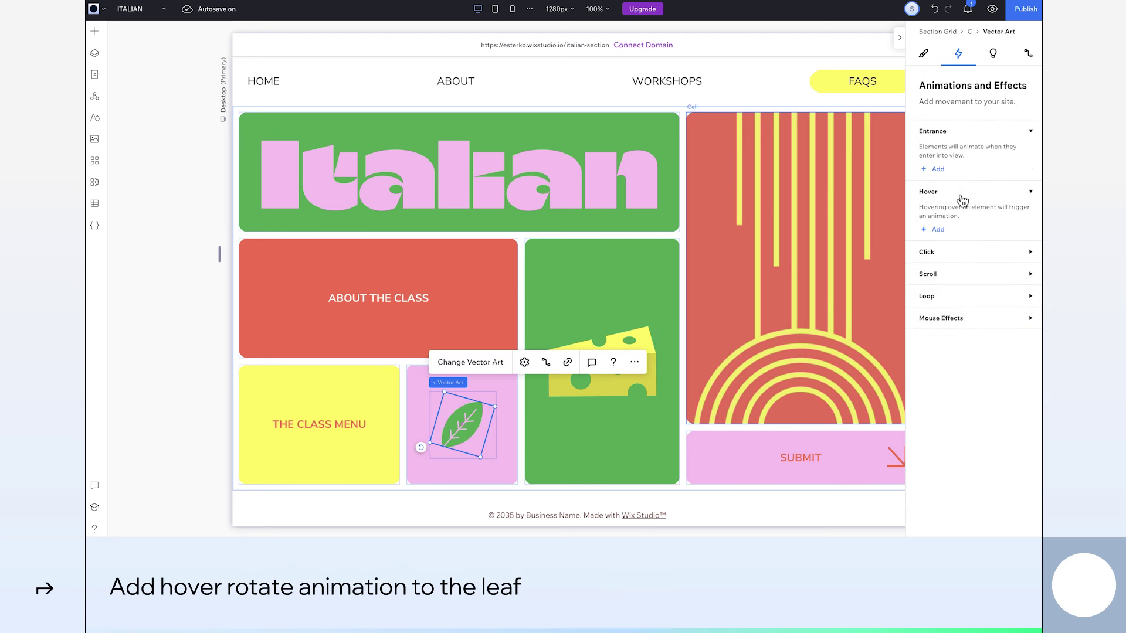
pyautogui.click(934, 230)
pyautogui.click(976, 280)
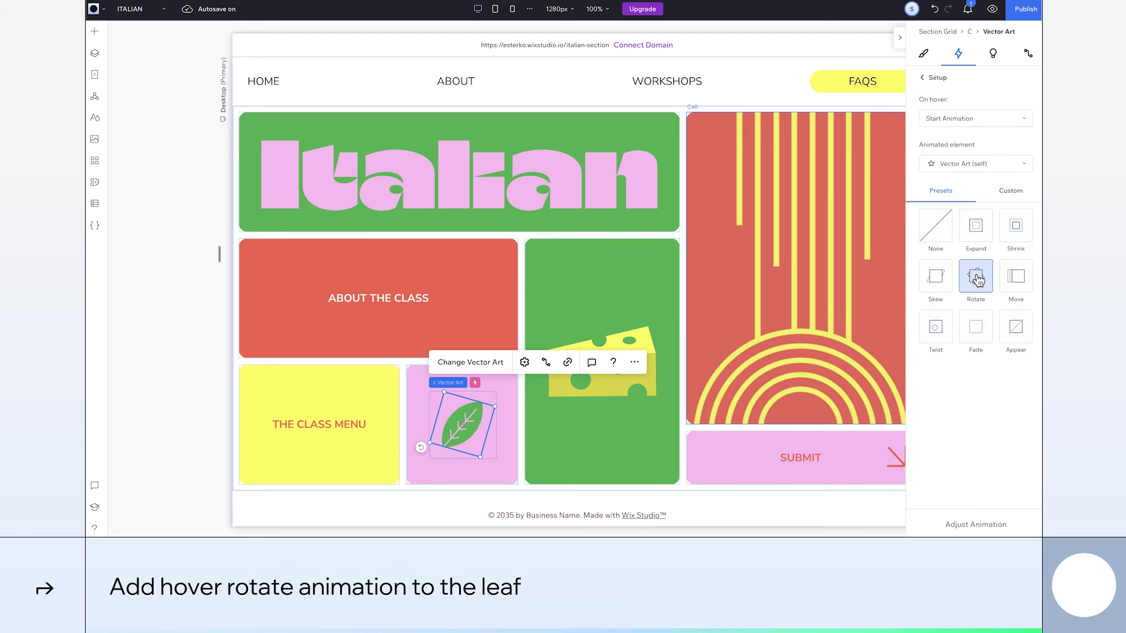
pyautogui.click(982, 525)
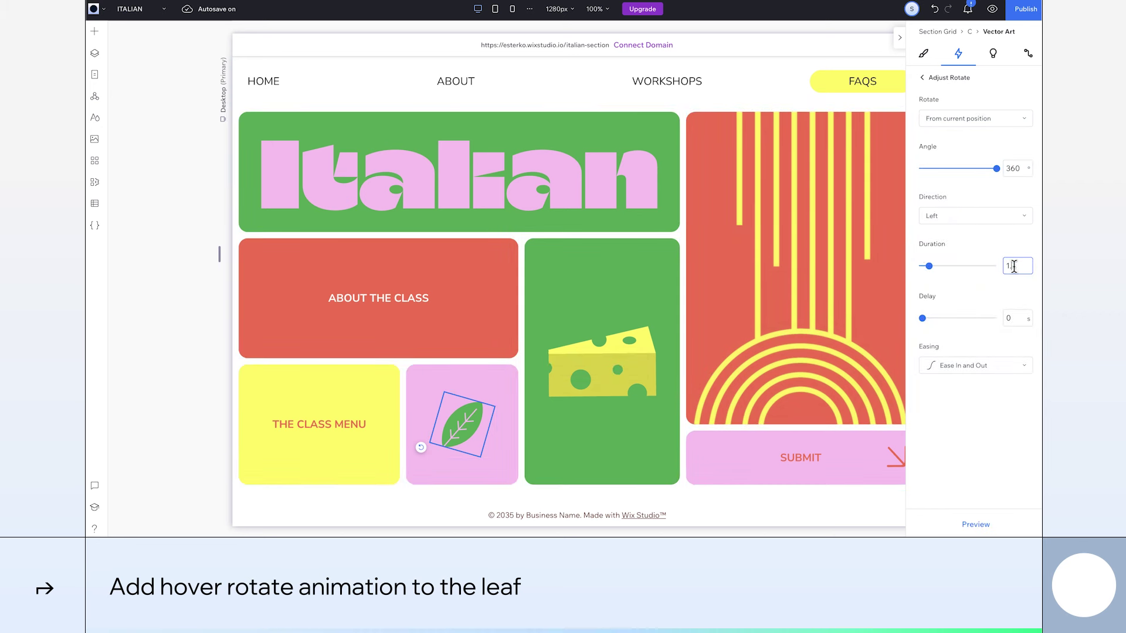
pyautogui.click(975, 527)
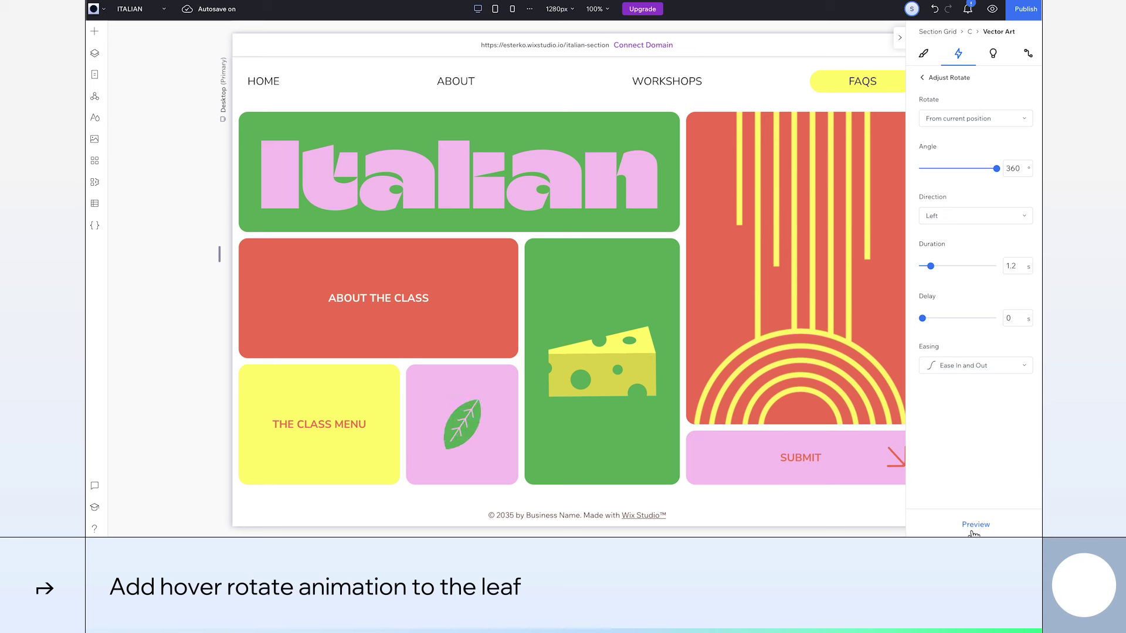
# - Drag the About description from the Italian section assets into the red About the Class cell
pyautogui.click(317, 315)
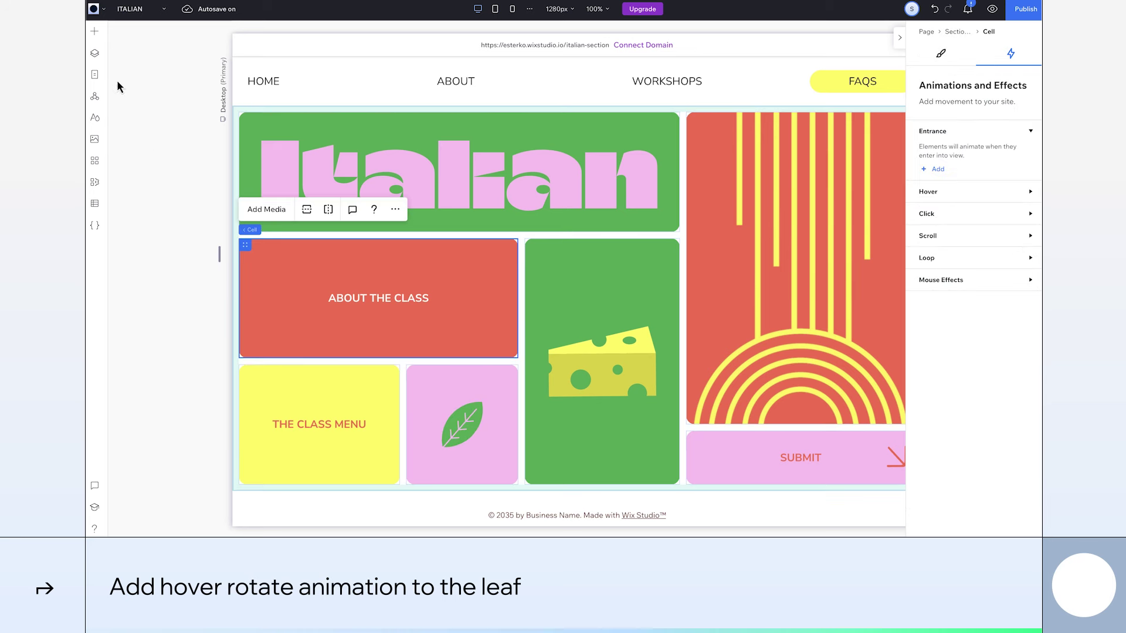
pyautogui.click(94, 33)
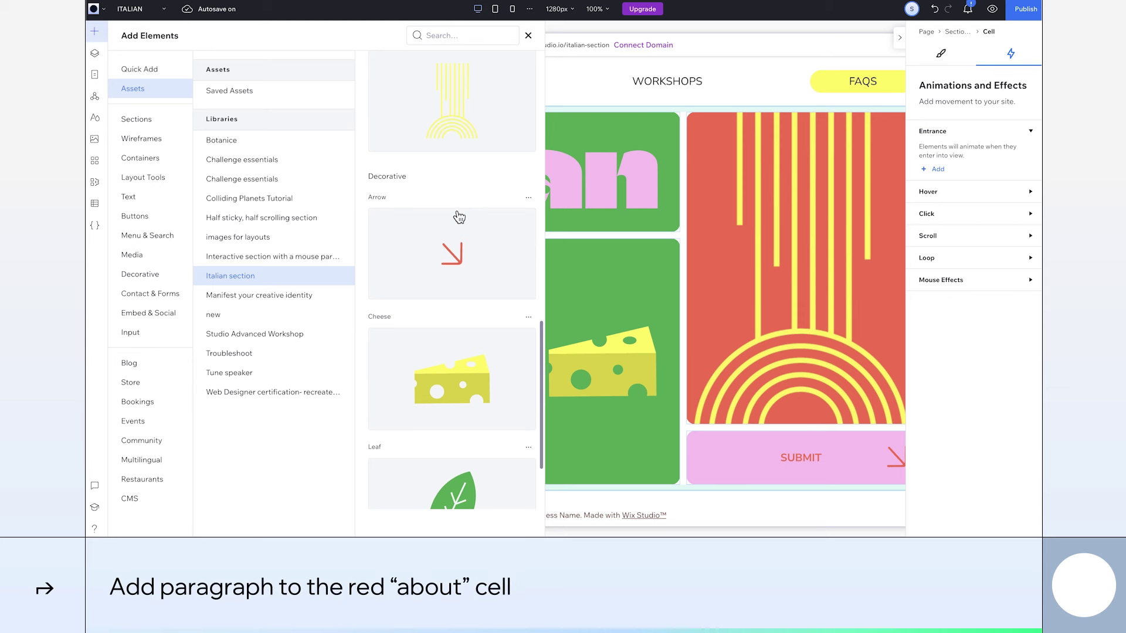
pyautogui.scroll(10, 459, 217)
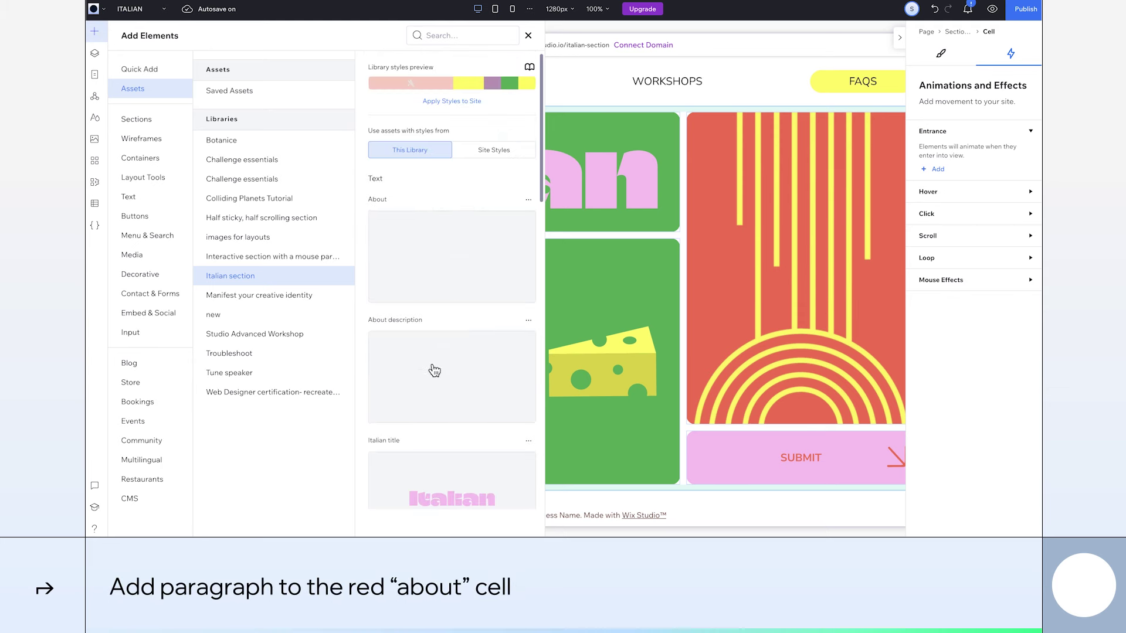
pyautogui.moveTo(434, 370); pyautogui.dragTo(422, 293)
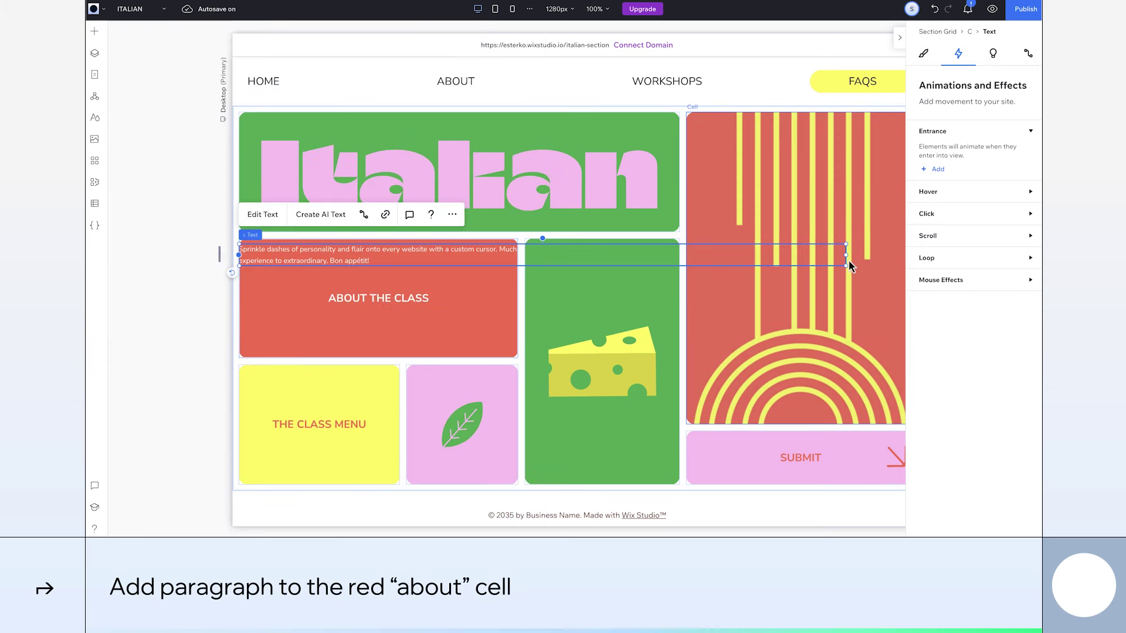
# - Narrow the paragraph so its text wraps, and centre it in the red cell
pyautogui.moveTo(849, 265); pyautogui.dragTo(467, 268)
pyautogui.click(923, 55)
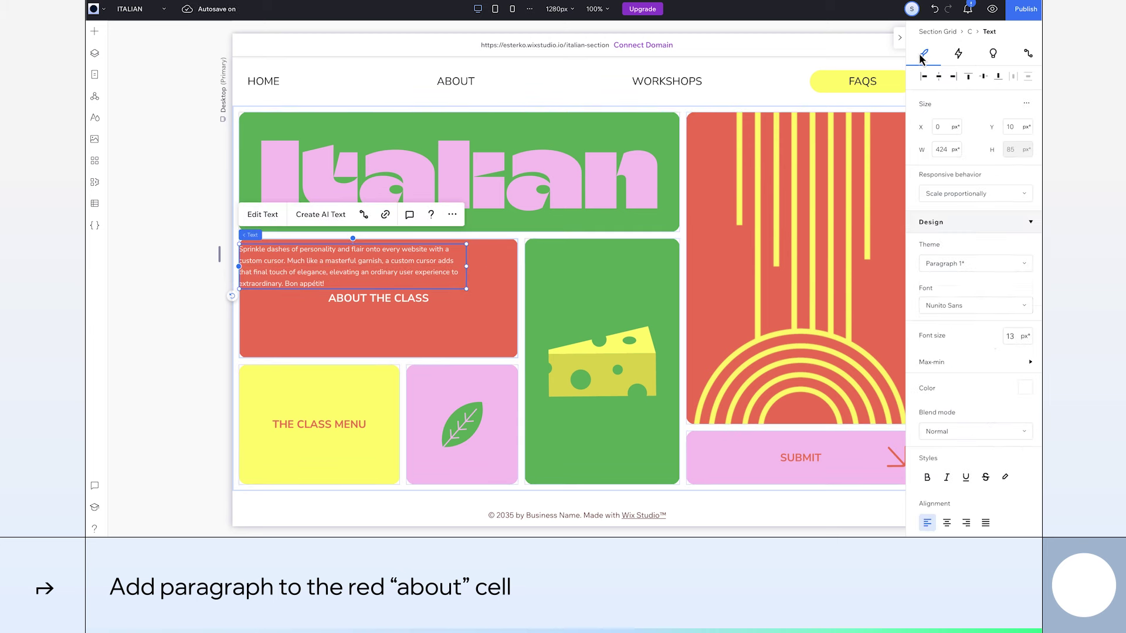
pyautogui.scroll(-5, 987, 414)
pyautogui.click(975, 358)
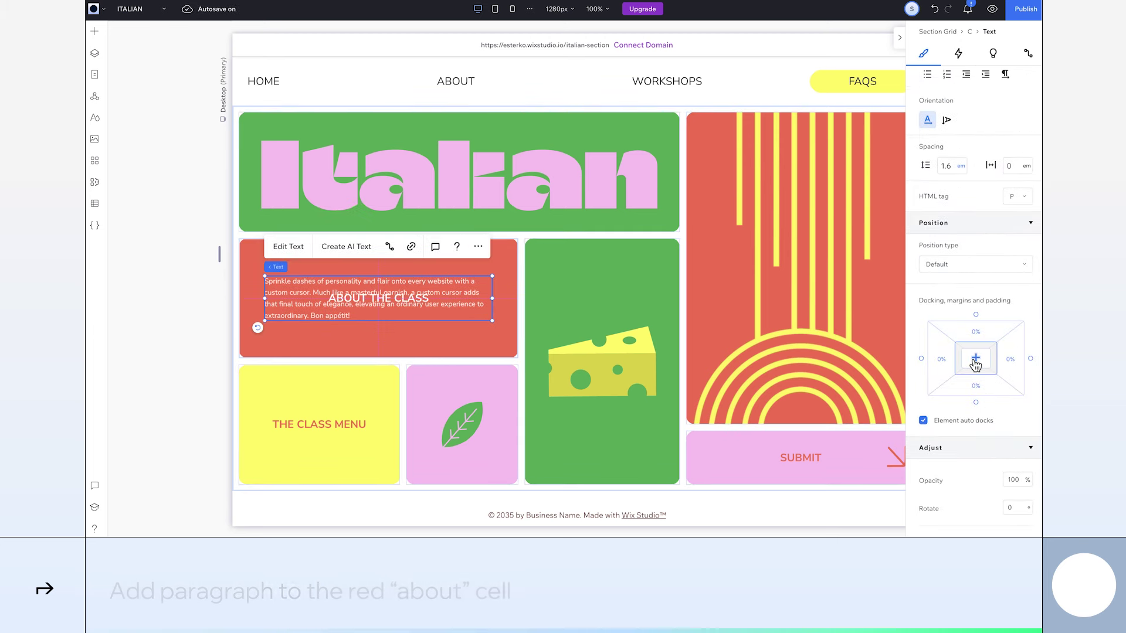
# - Start a custom hover animation on the red cell and fade the ABOUT THE CLASS heading to 0% opacity
pyautogui.click(517, 346)
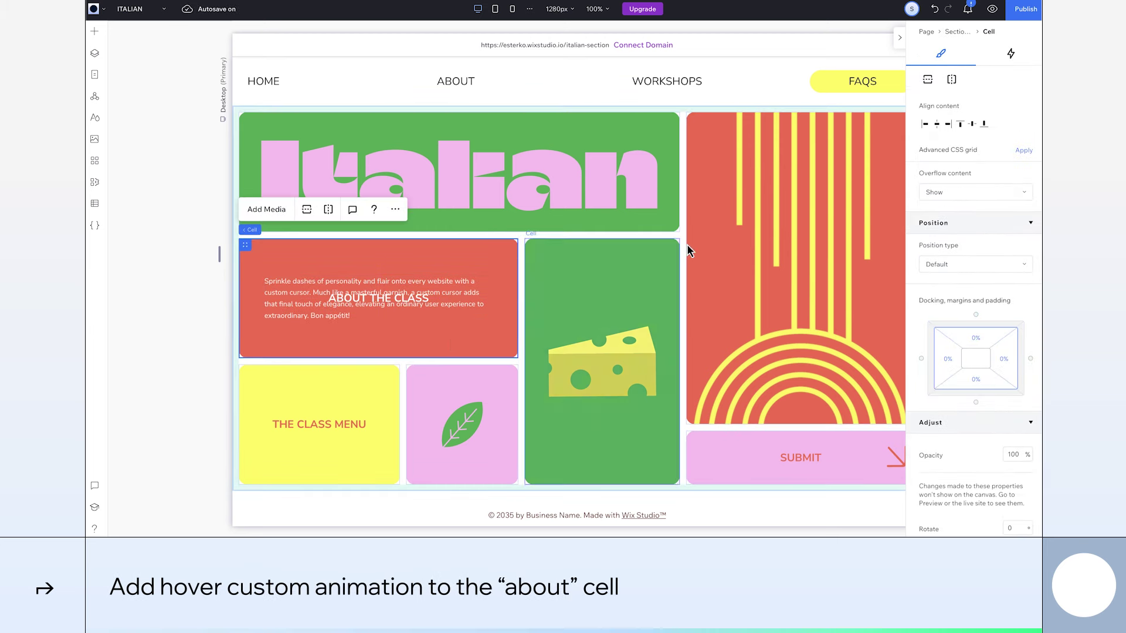
pyautogui.click(1010, 53)
pyautogui.click(946, 199)
pyautogui.click(934, 233)
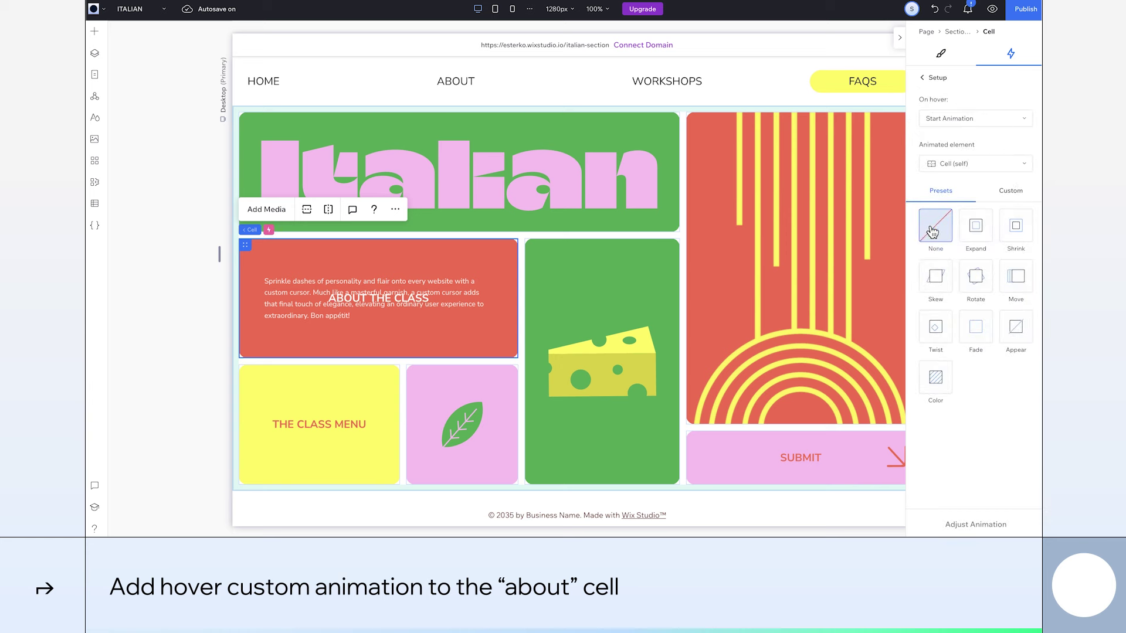
pyautogui.click(1018, 191)
pyautogui.click(954, 326)
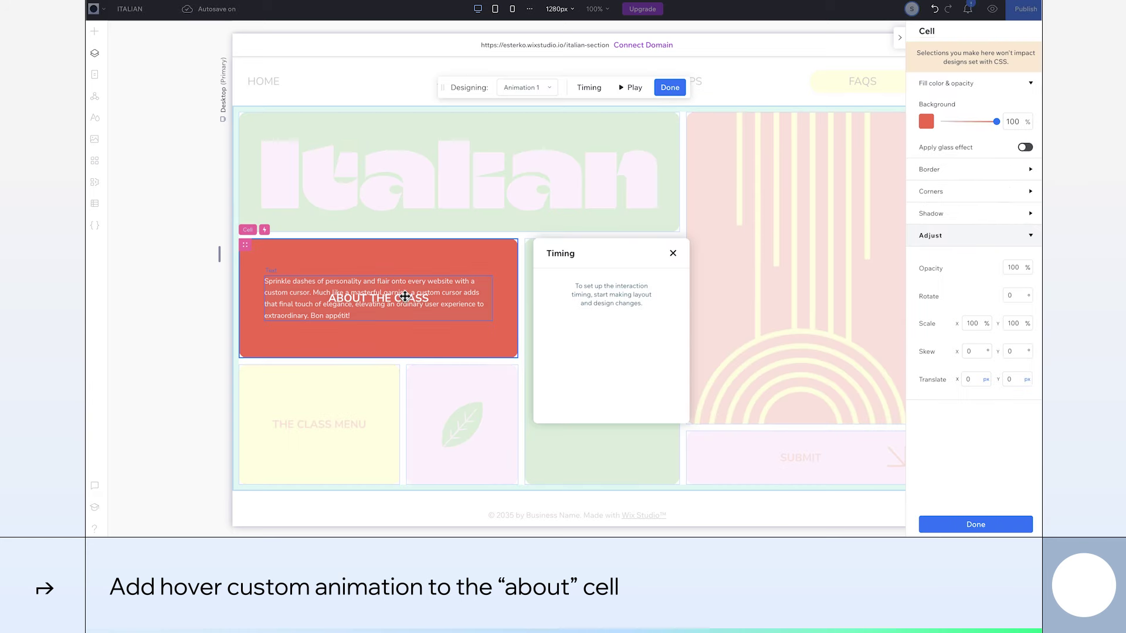
pyautogui.click(94, 53)
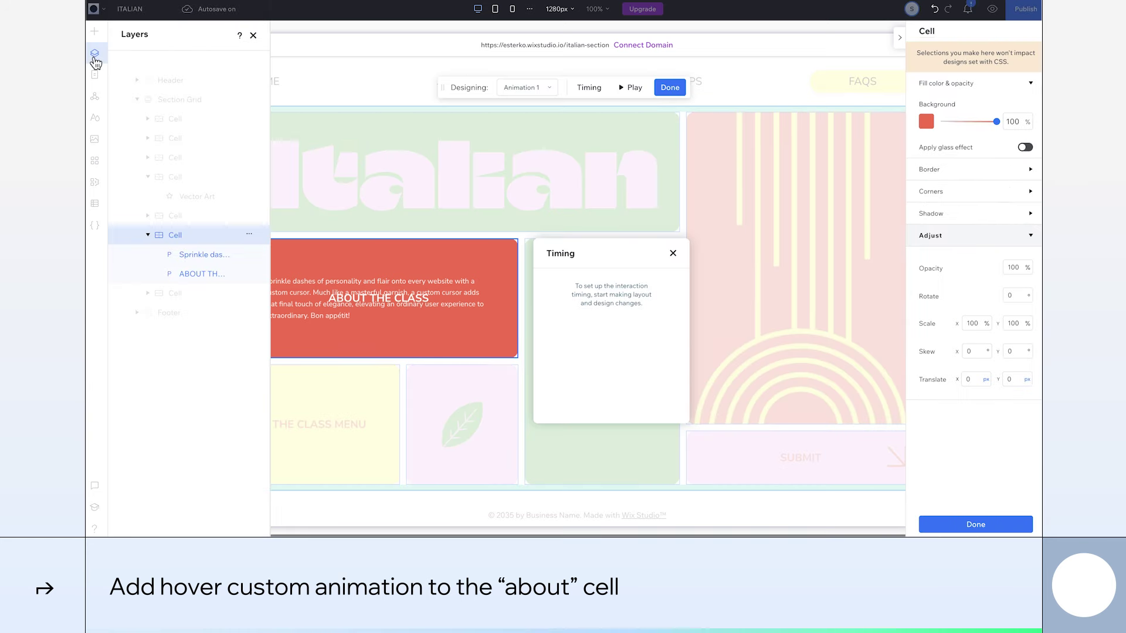
pyautogui.click(200, 277)
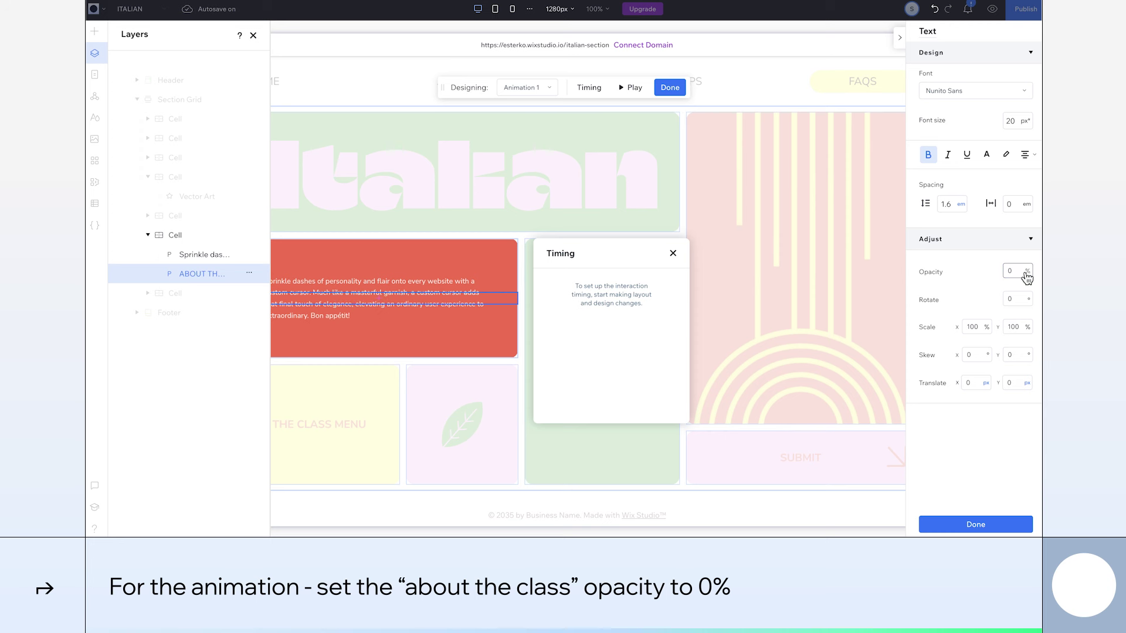
# - Set the description paragraph's initial-state opacity to 0, then play the hover animation to check it
pyautogui.click(535, 89)
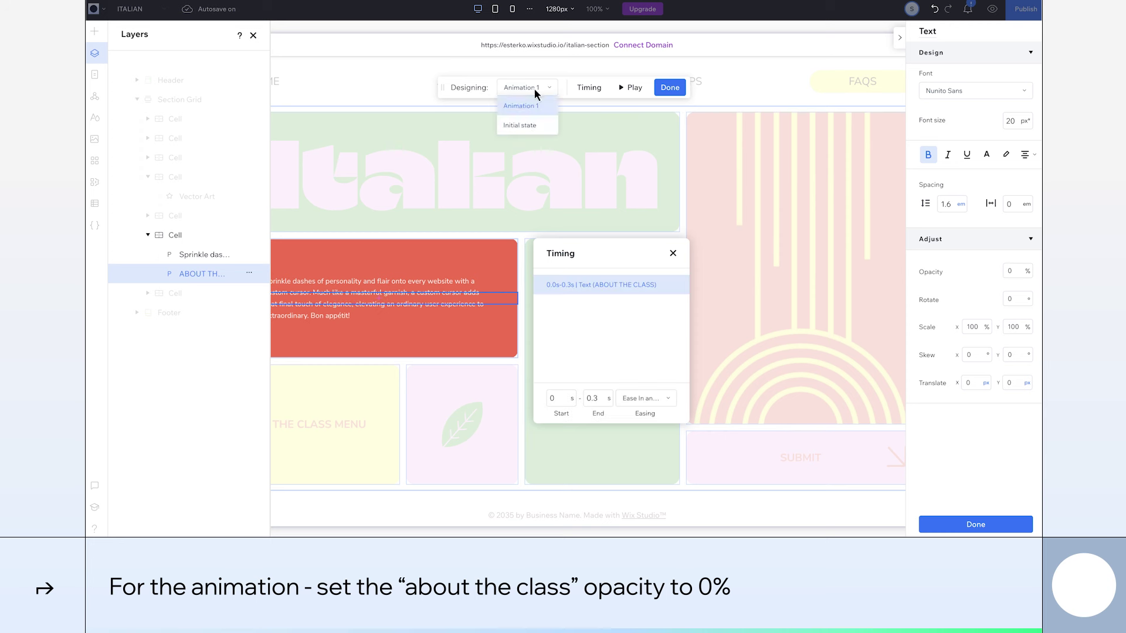
pyautogui.click(535, 126)
pyautogui.click(207, 256)
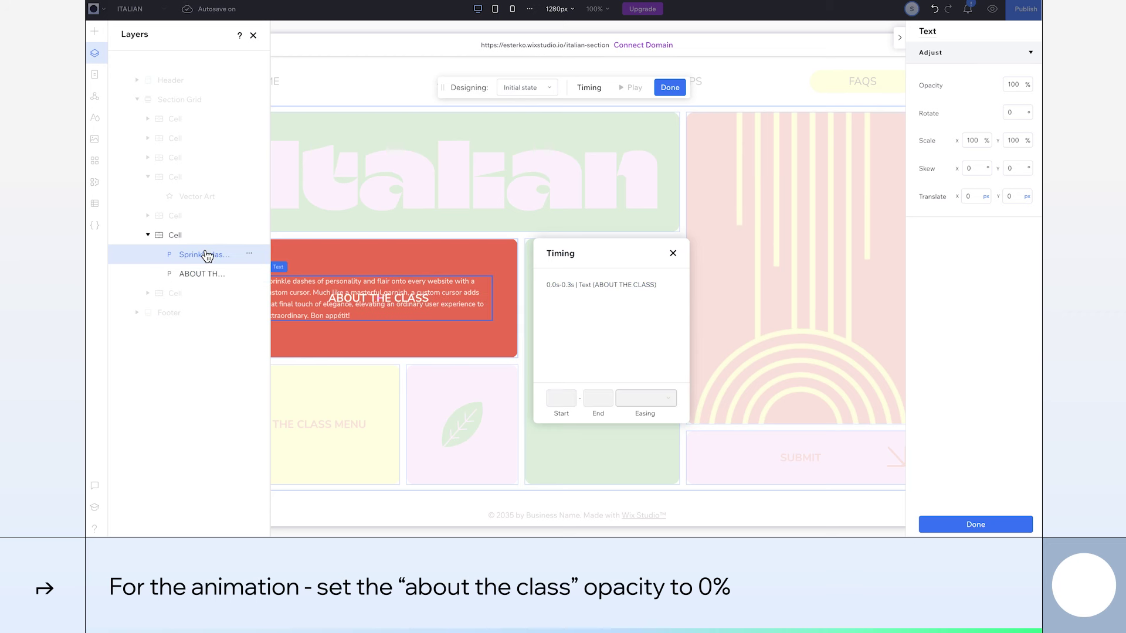
pyautogui.write('0')
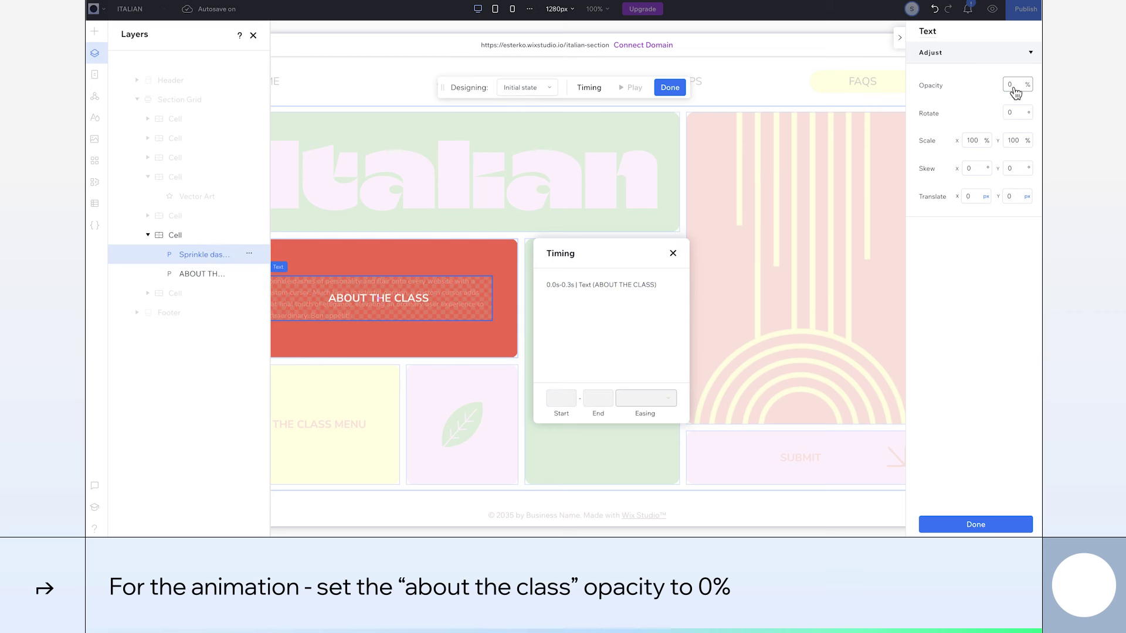
pyautogui.click(505, 91)
pyautogui.click(509, 107)
pyautogui.click(632, 88)
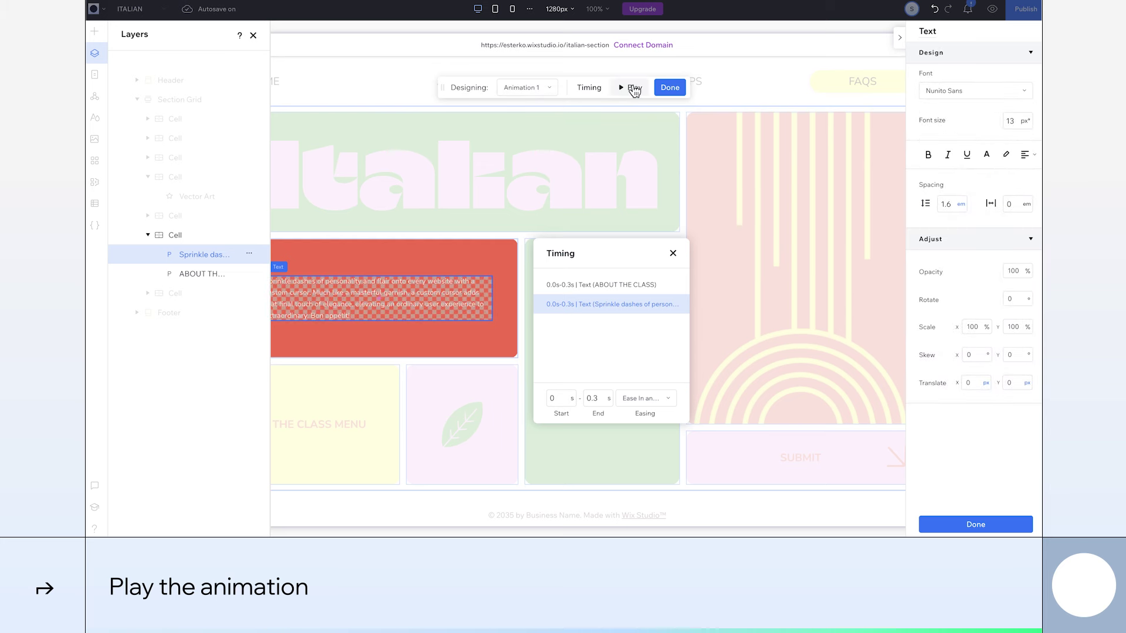
# - Finish the animation and set pizza.png from Site Files as the section grid's 85 px cursor
pyautogui.click(669, 88)
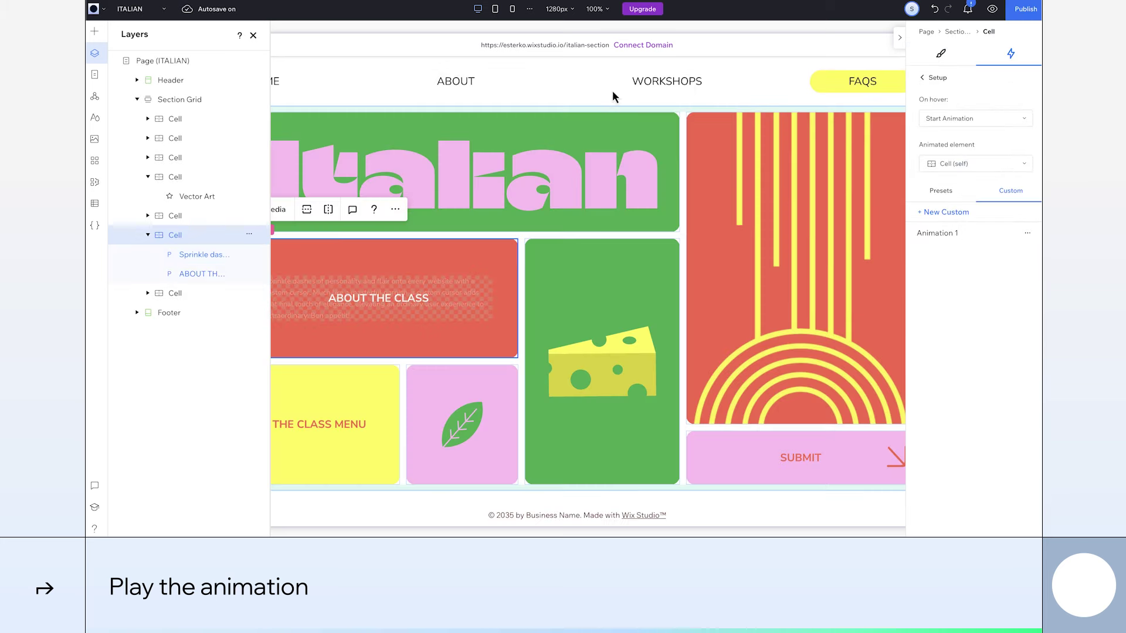
pyautogui.click(253, 37)
pyautogui.click(957, 32)
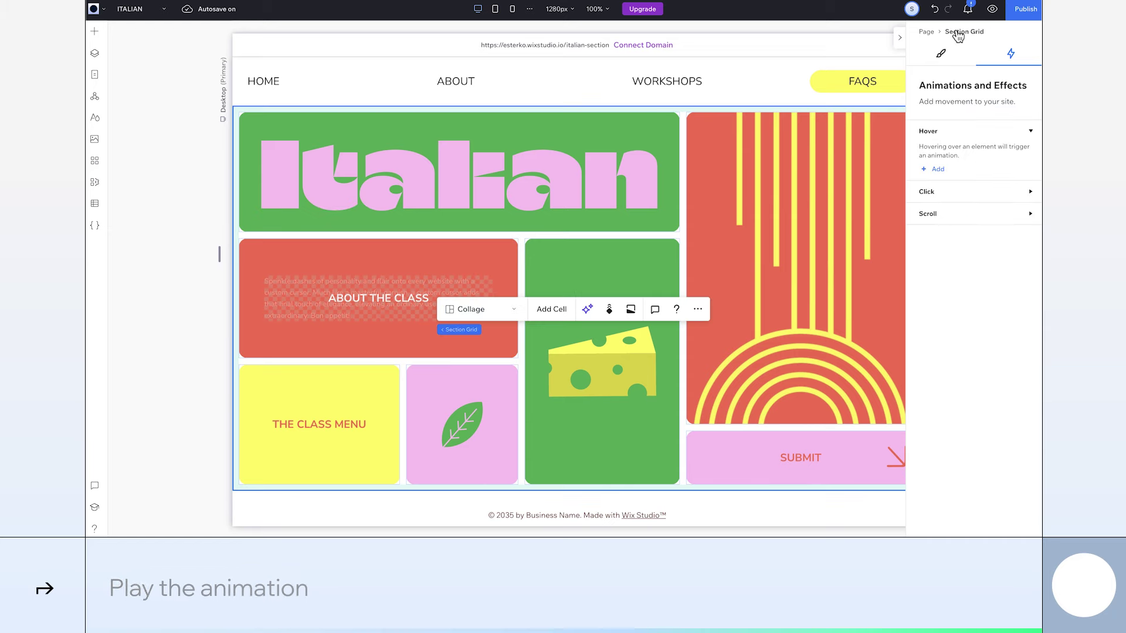
pyautogui.click(941, 53)
pyautogui.scroll(-8, 955, 425)
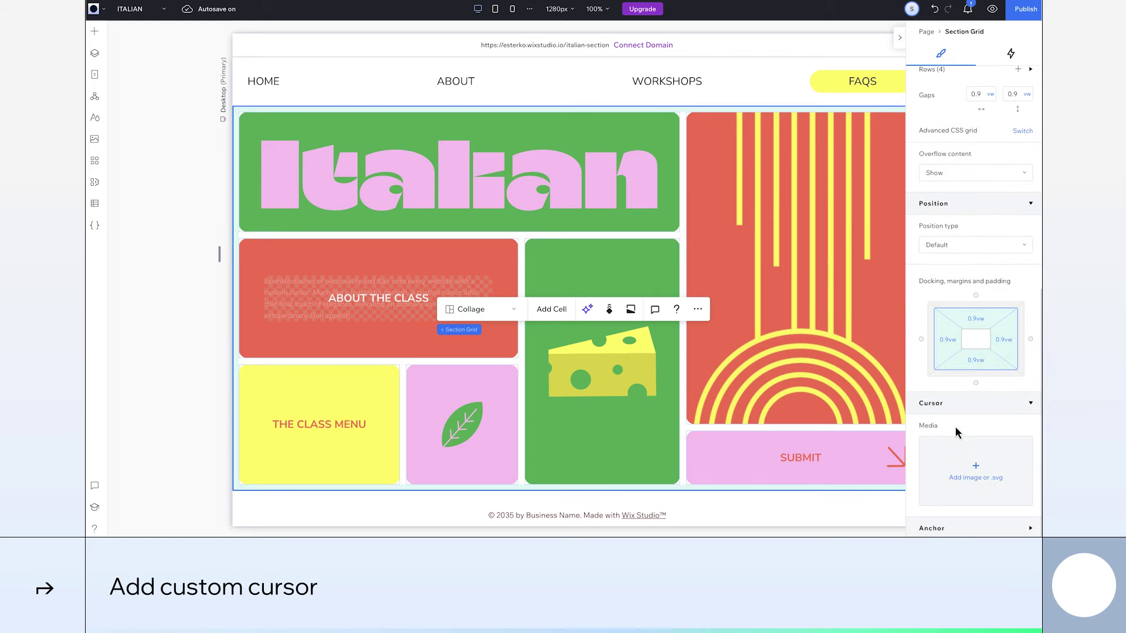
pyautogui.click(971, 469)
pyautogui.click(154, 143)
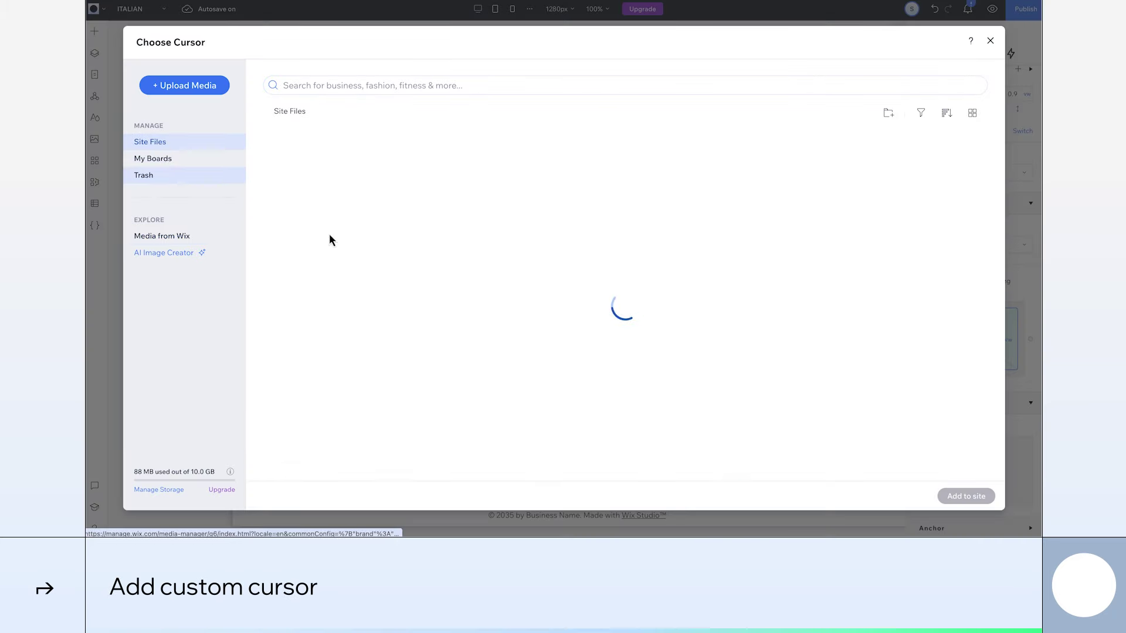
pyautogui.scroll(-10, 459, 334)
pyautogui.click(484, 198)
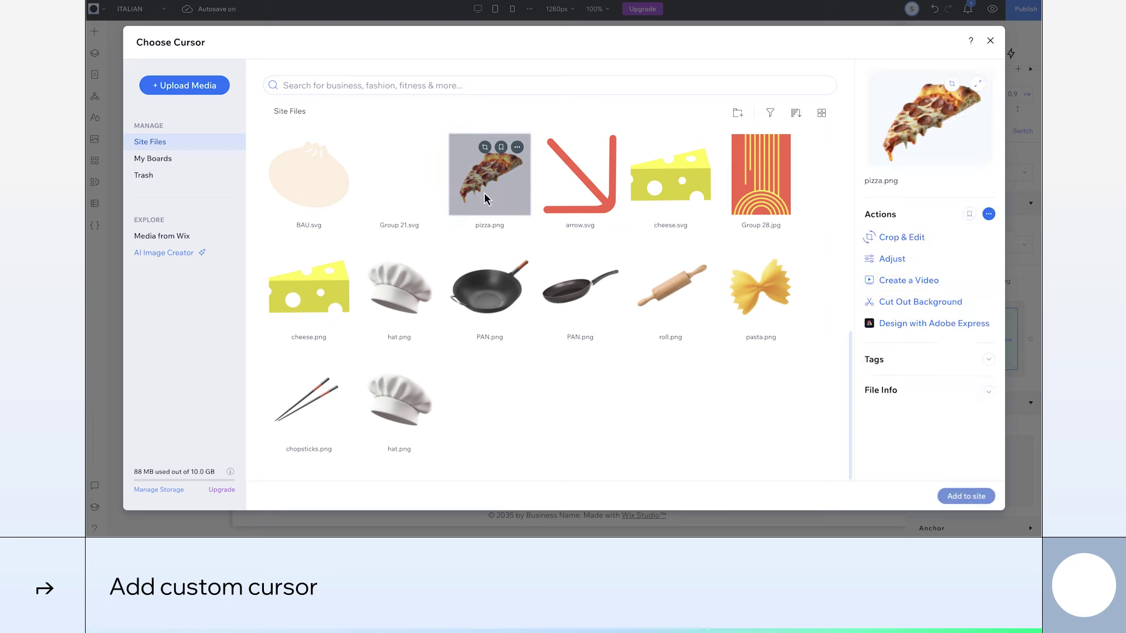
pyautogui.click(966, 496)
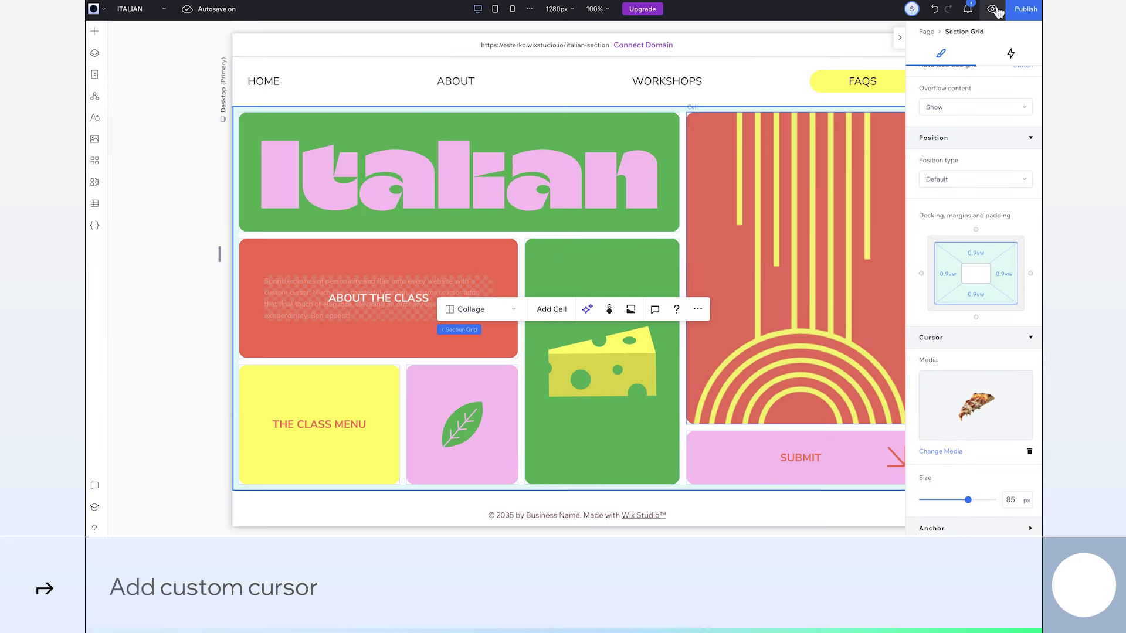
# - Switch to Preview mode to view the finished Italian section grid as a live page
pyautogui.click(992, 9)
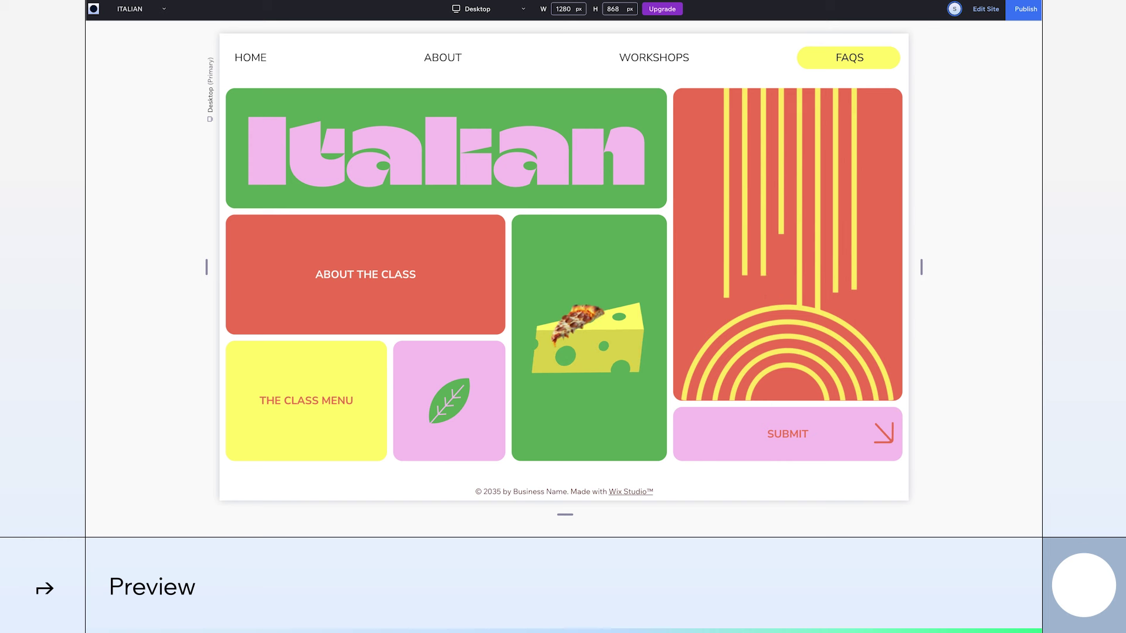